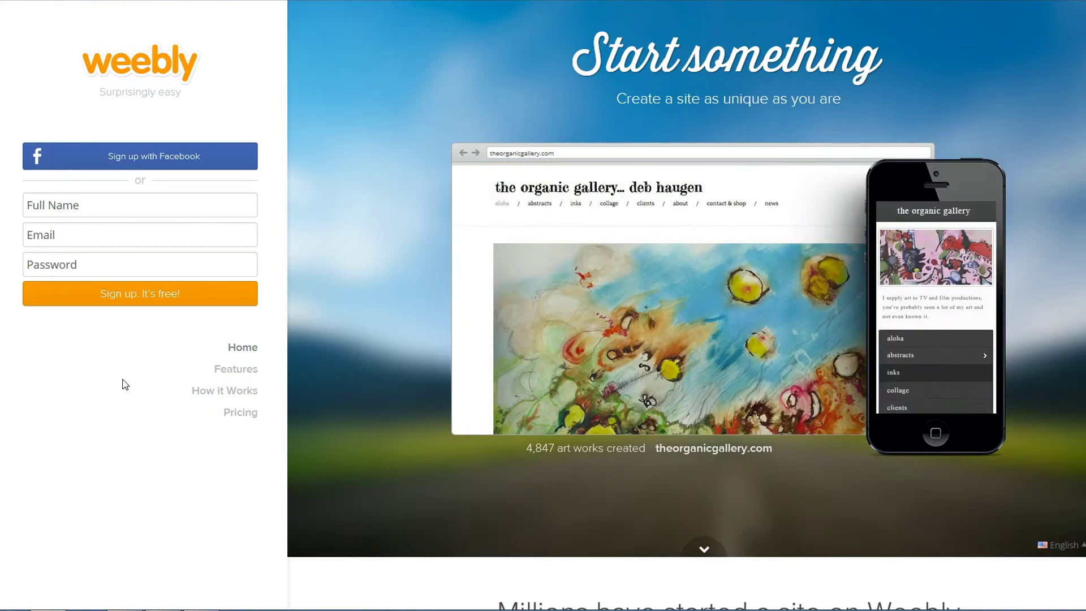
Scroll through the Features section and jump to the How Weebly Works section.
{"action": "scroll", "coordinate": [150, 386], "scroll_direction": "down", "scroll_amount": 2}
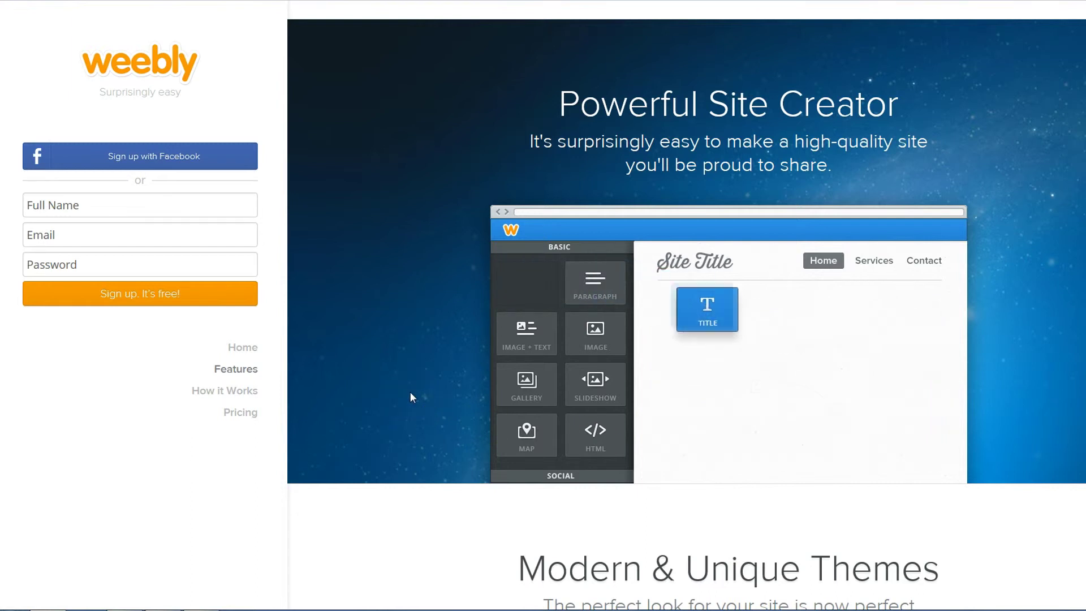
{"action": "left_click", "coordinate": [237, 394]}
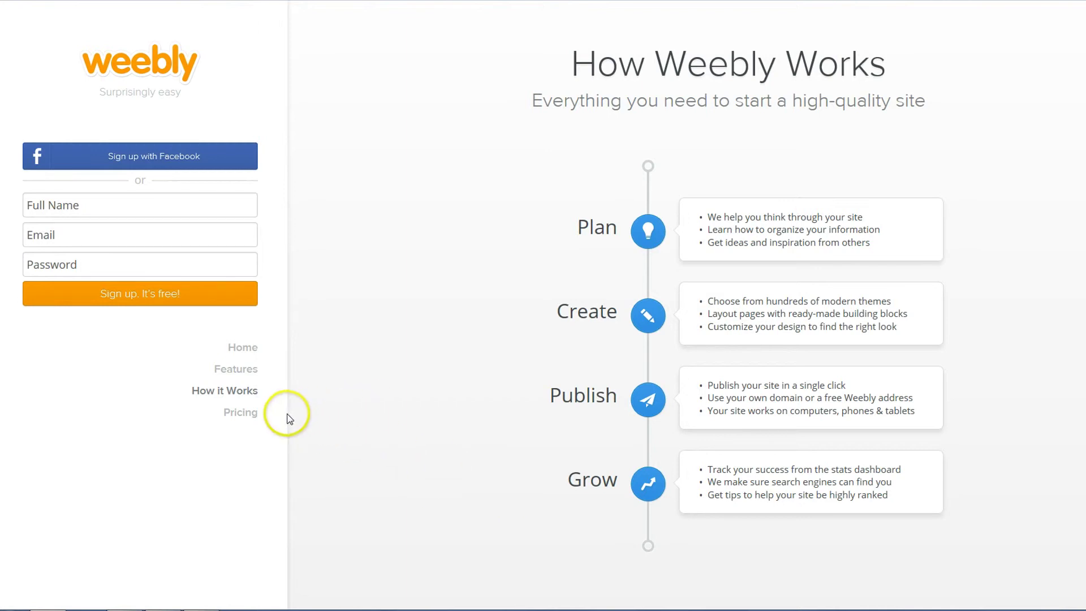
Jump to the Plans & Pricing section on the way to the My Sites dashboard.
{"action": "left_click", "coordinate": [243, 415]}
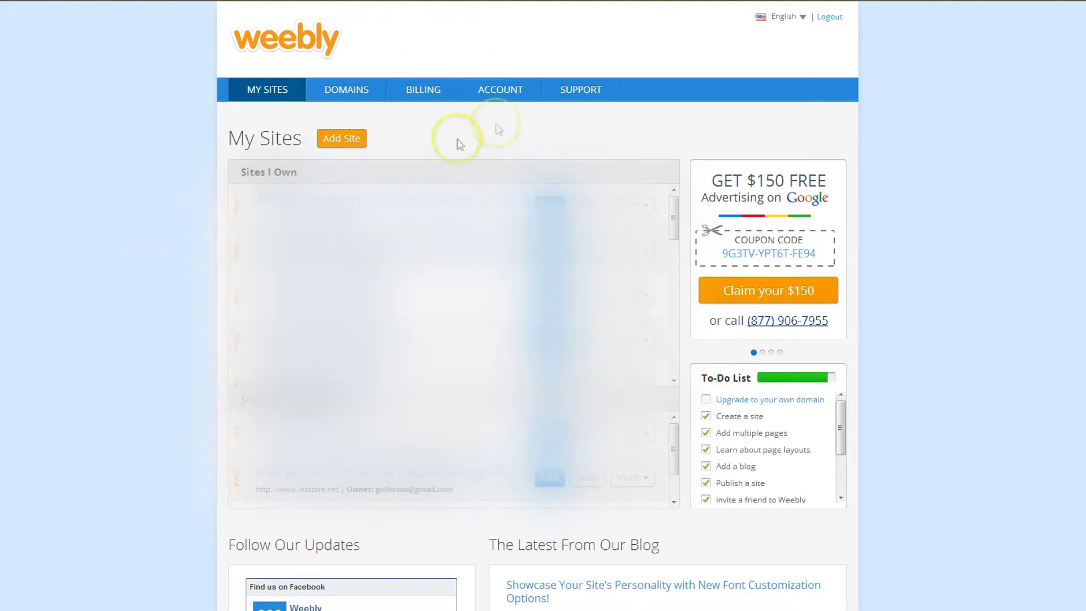
Add a new site and browse down through the Choose a Theme gallery.
{"action": "left_click", "coordinate": [339, 142]}
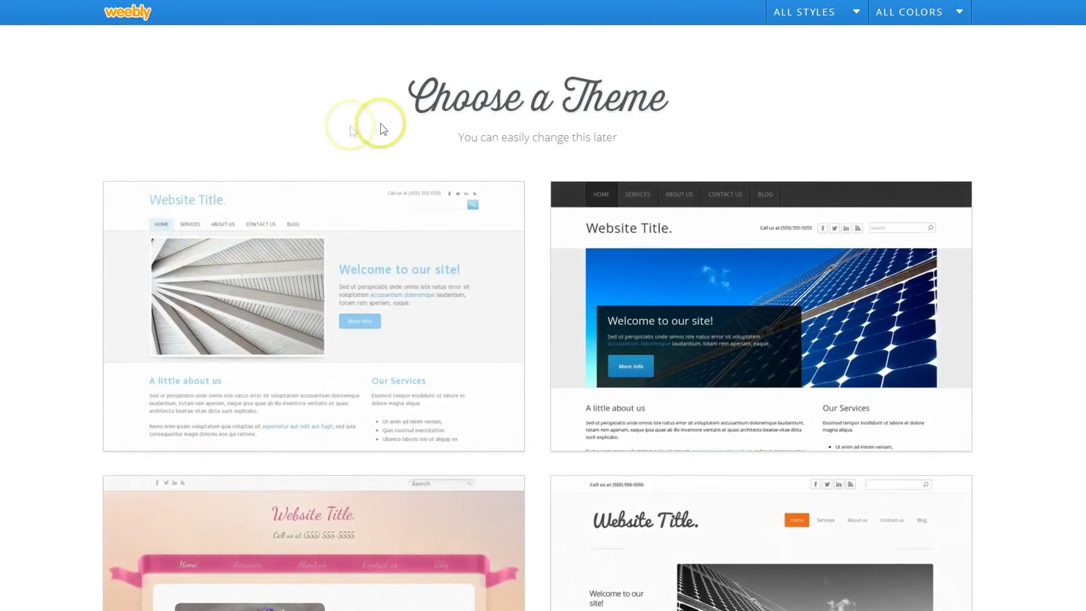
{"action": "scroll", "coordinate": [93, 257], "scroll_direction": "down", "scroll_amount": 1}
{"action": "scroll", "coordinate": [94, 257], "scroll_direction": "down", "scroll_amount": 6}
{"action": "scroll", "coordinate": [49, 281], "scroll_direction": "down", "scroll_amount": 7}
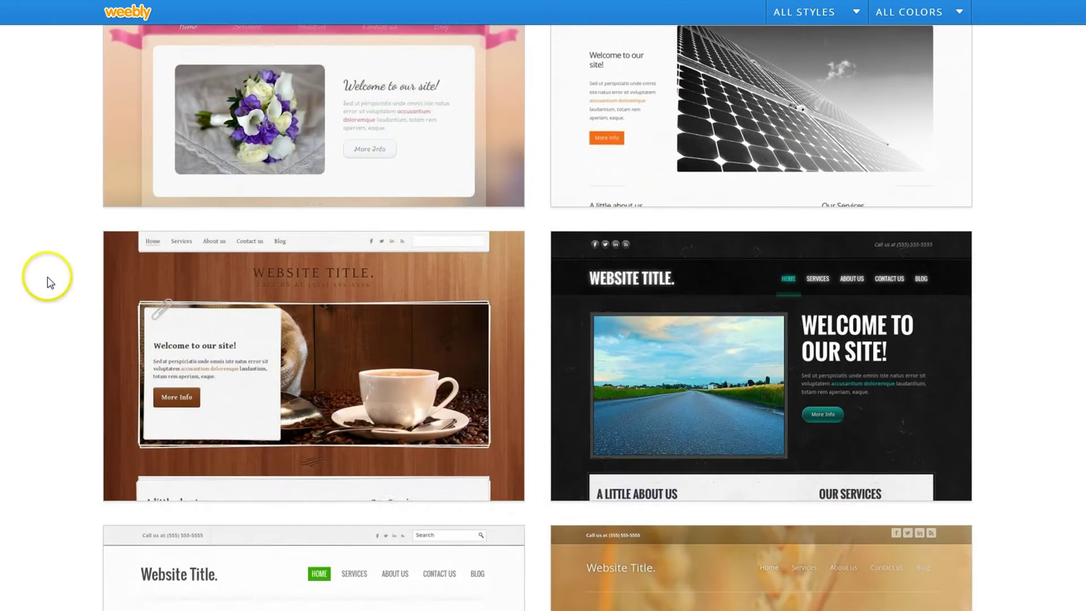
{"action": "scroll", "coordinate": [45, 278], "scroll_direction": "down", "scroll_amount": 1}
{"action": "scroll", "coordinate": [45, 278], "scroll_direction": "down", "scroll_amount": 5}
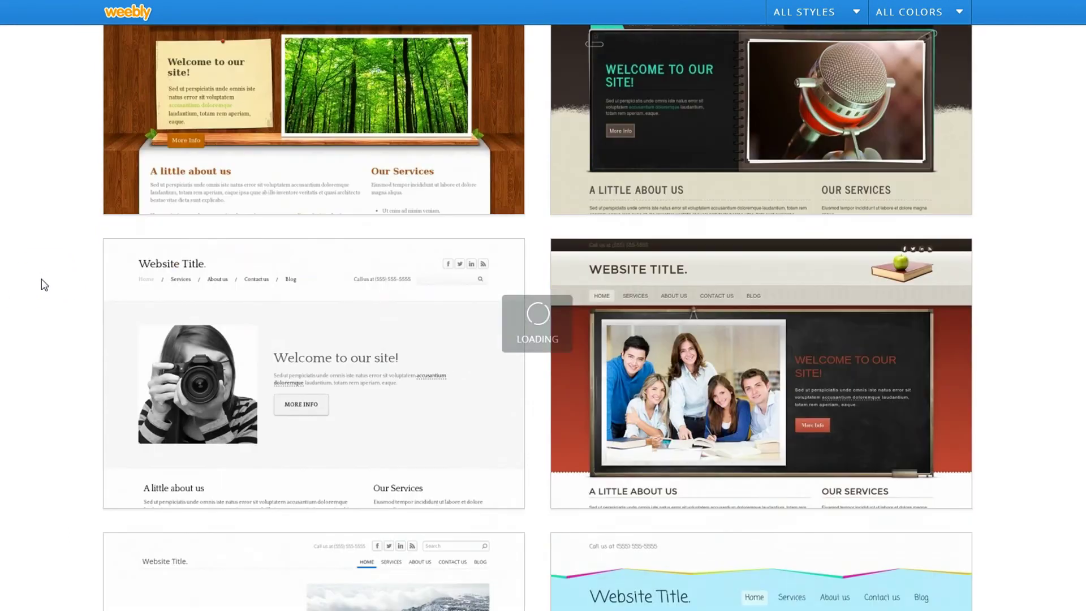
{"action": "scroll", "coordinate": [46, 293], "scroll_direction": "down", "scroll_amount": 2}
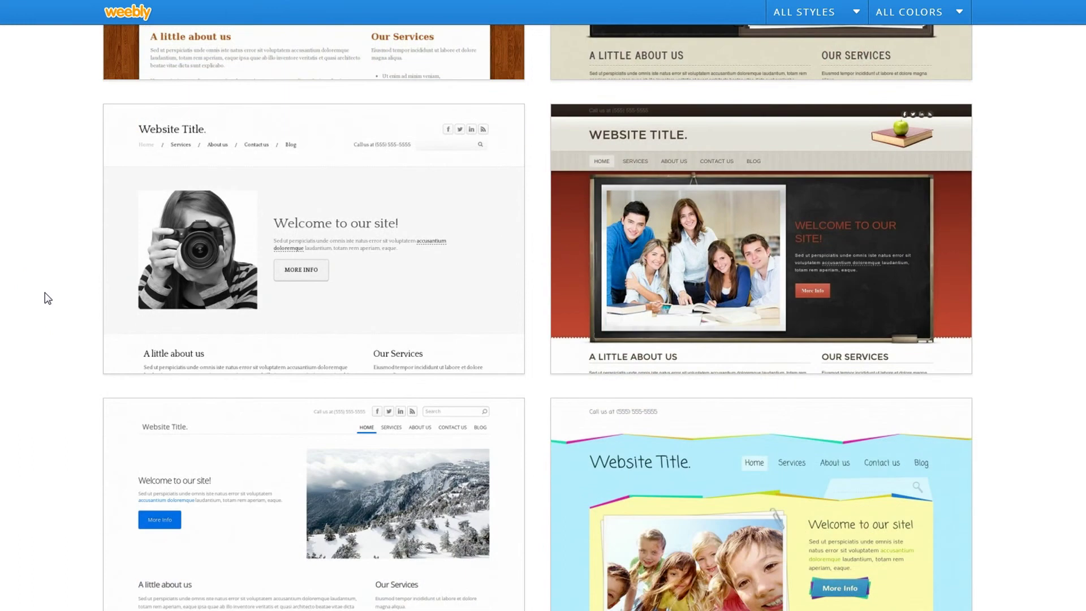
{"action": "scroll", "coordinate": [45, 293], "scroll_direction": "down", "scroll_amount": 2}
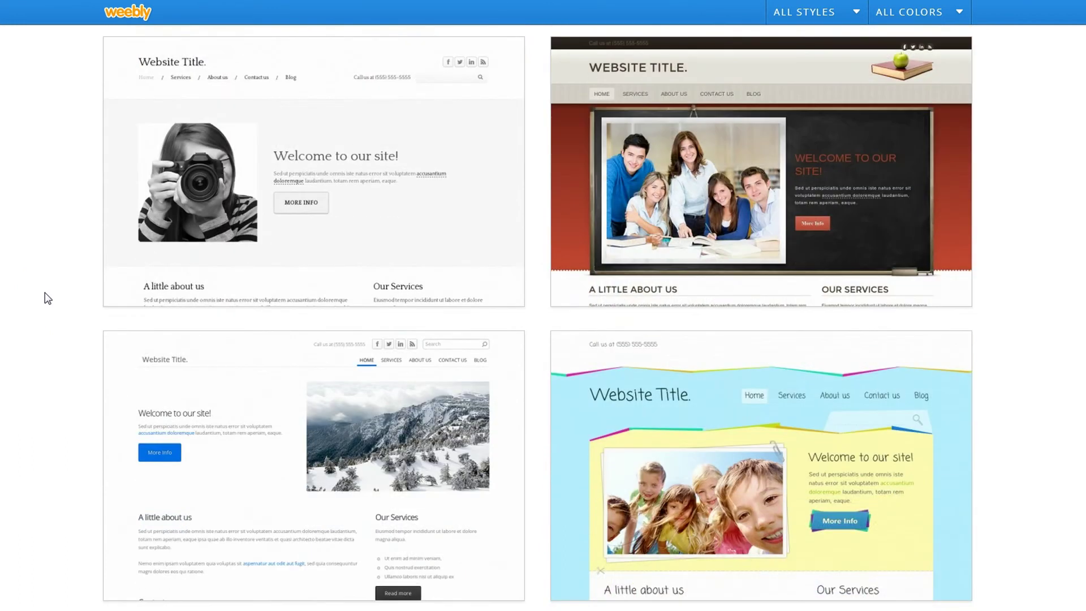
{"action": "scroll", "coordinate": [45, 293], "scroll_direction": "down", "scroll_amount": 6}
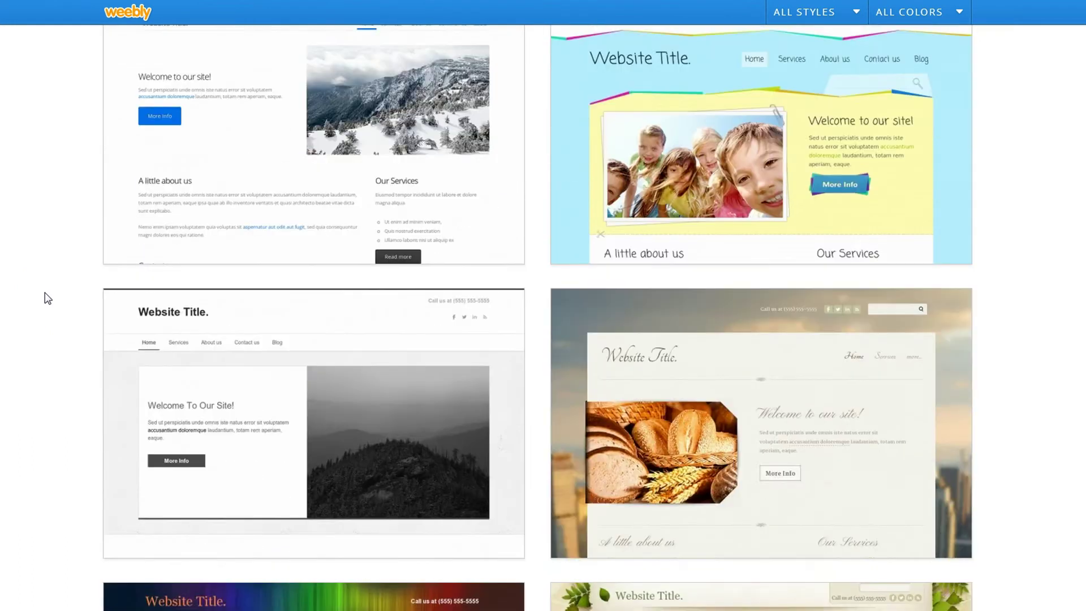
{"action": "scroll", "coordinate": [46, 292], "scroll_direction": "down", "scroll_amount": 5}
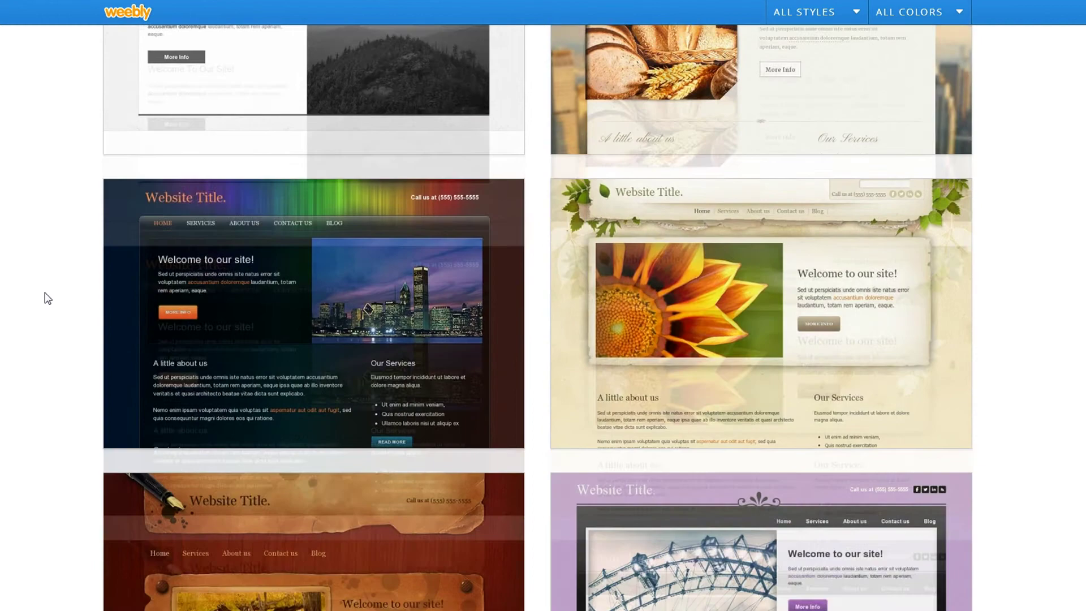
{"action": "scroll", "coordinate": [45, 293], "scroll_direction": "down", "scroll_amount": 4}
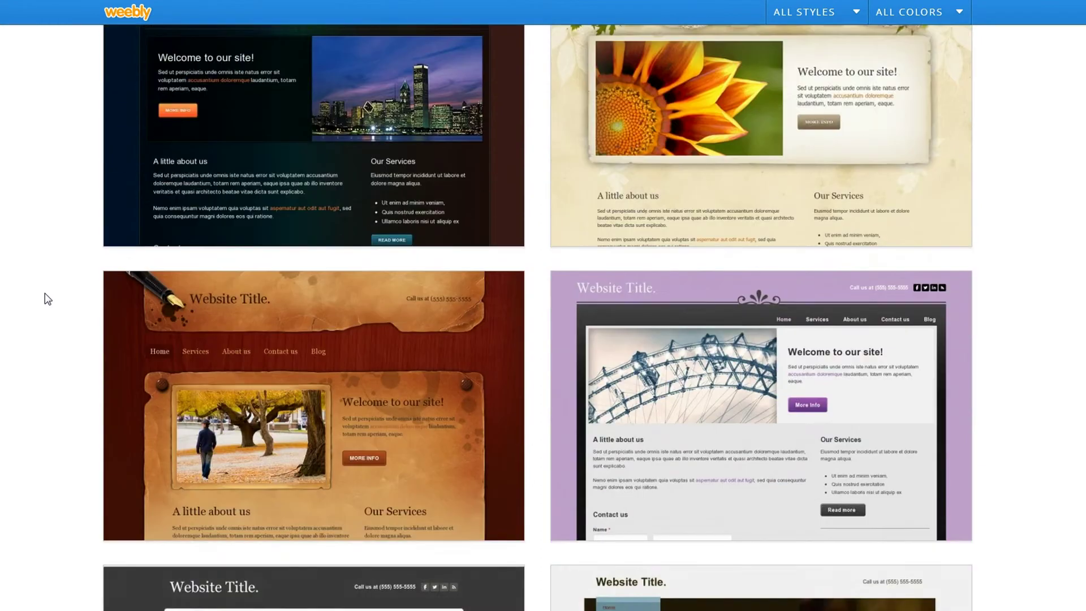
{"action": "scroll", "coordinate": [49, 304], "scroll_direction": "down", "scroll_amount": 4}
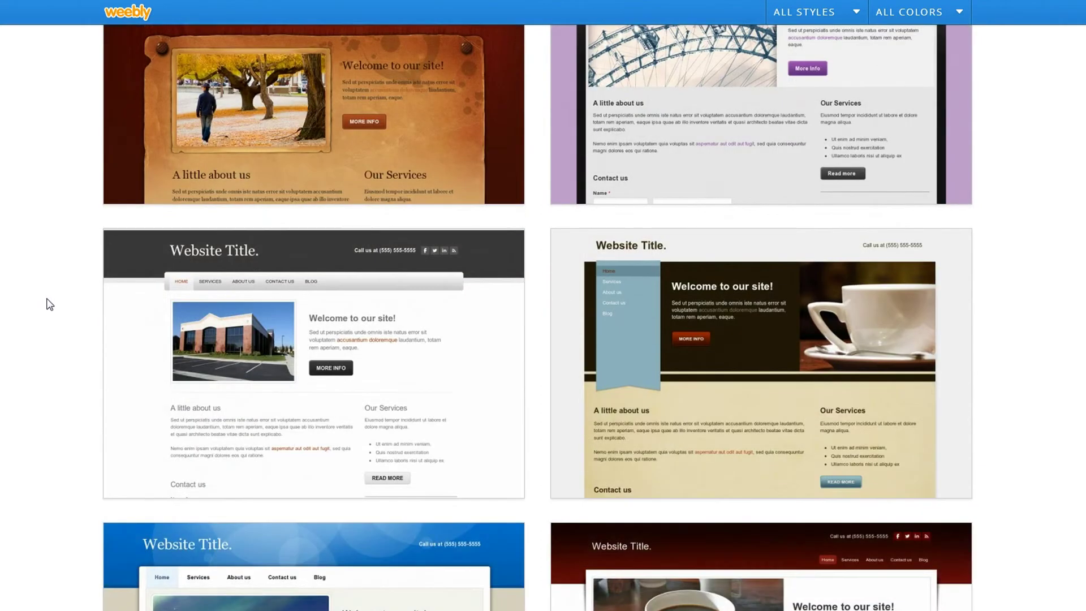
{"action": "scroll", "coordinate": [49, 305], "scroll_direction": "down", "scroll_amount": 6}
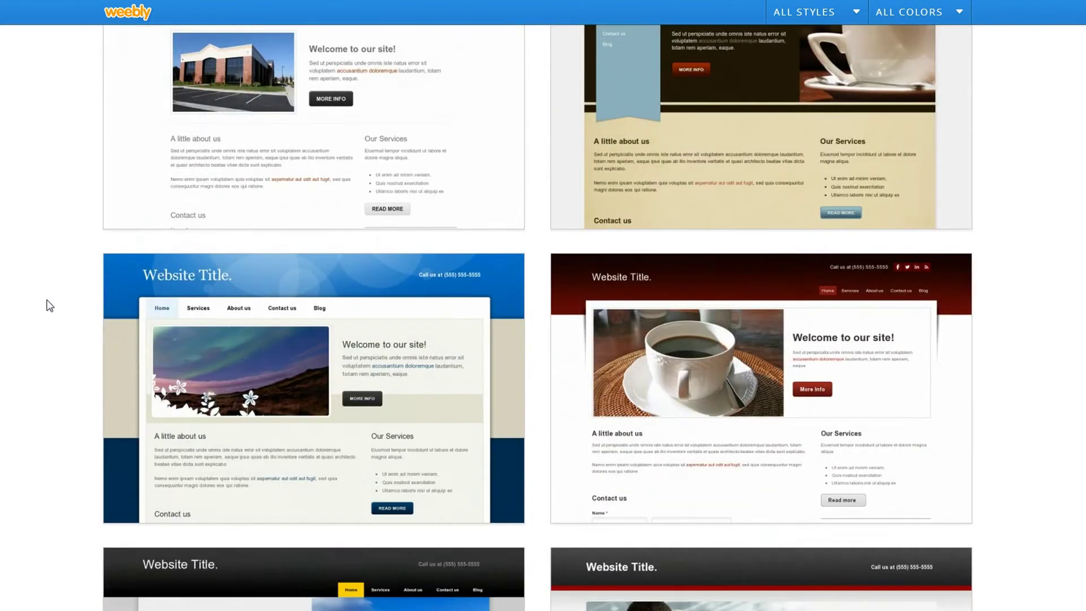
{"action": "scroll", "coordinate": [50, 305], "scroll_direction": "down", "scroll_amount": 2}
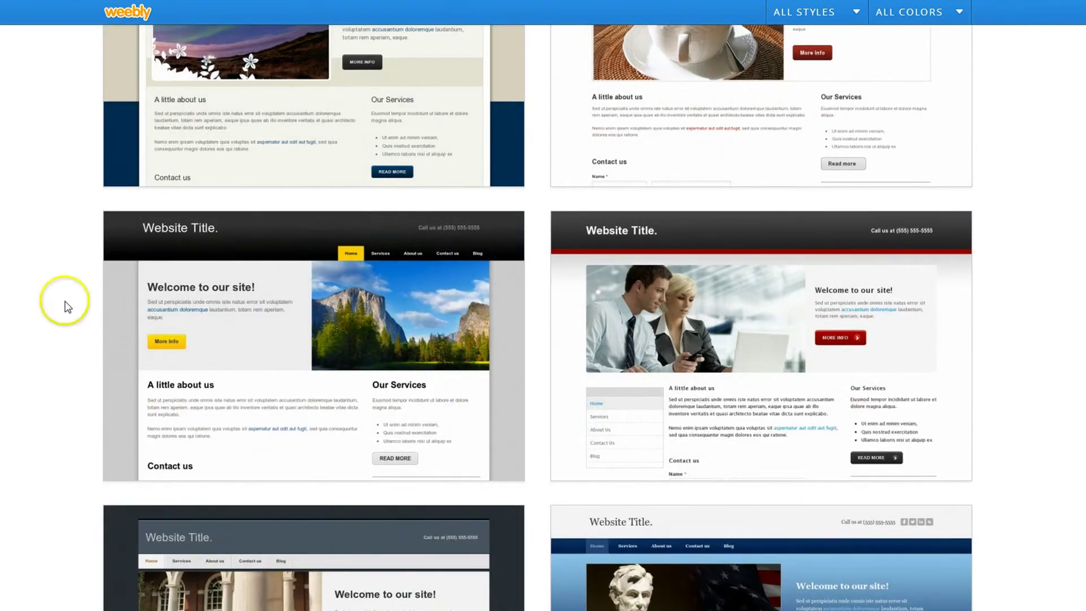
Choose the dark mountain-photo theme with the free address mypracticewebsite2.weebly.com.
{"action": "mouse_move", "coordinate": [243, 400]}
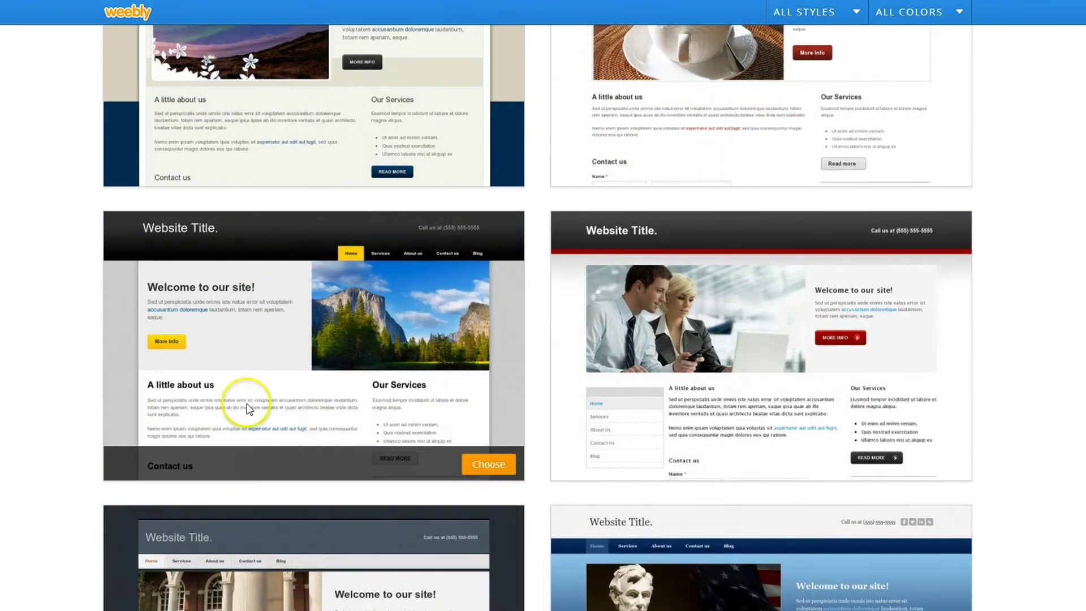
{"action": "left_click", "coordinate": [489, 463]}
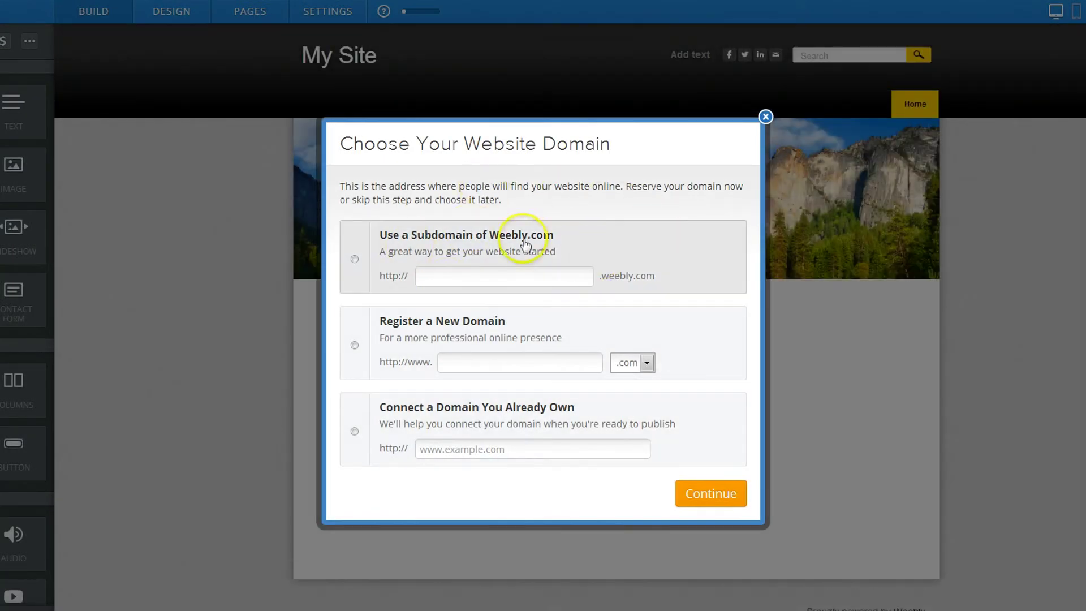
{"action": "left_click", "coordinate": [502, 275]}
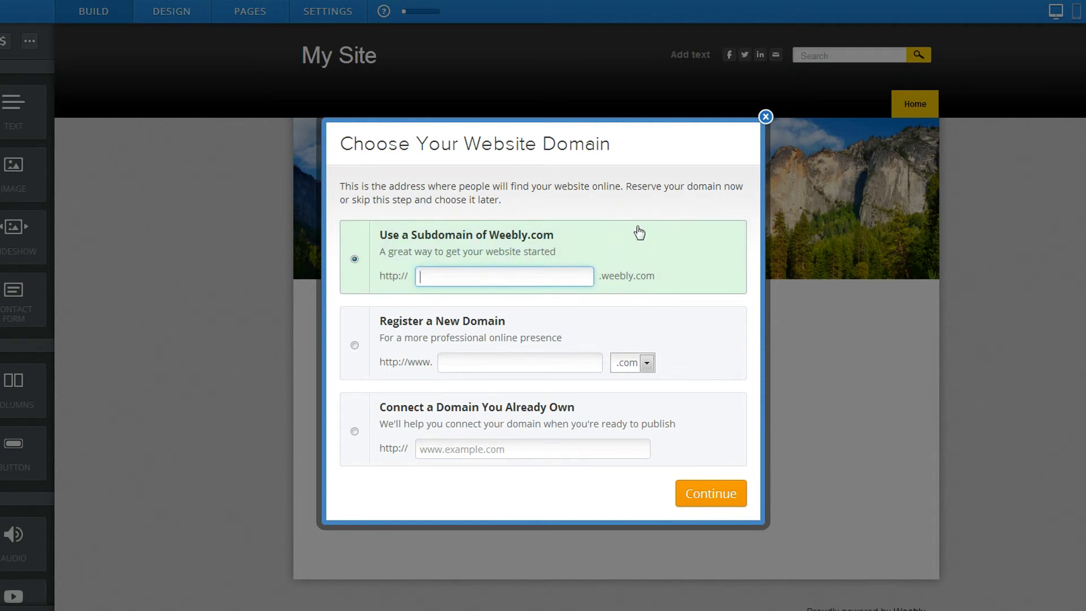
{"action": "type", "text": "mypr"}
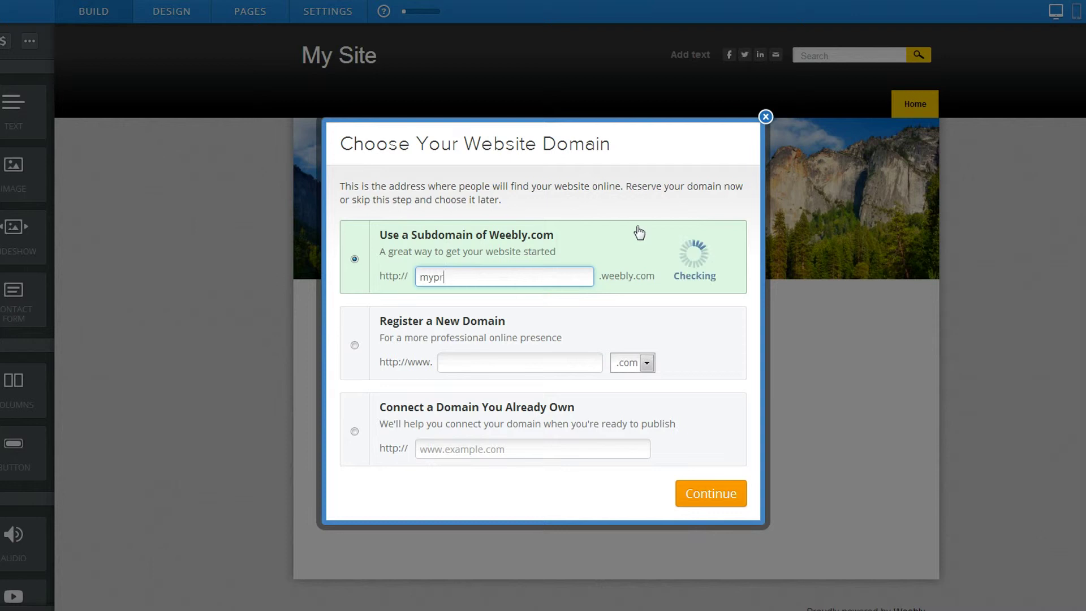
{"action": "type", "text": "acticewe"}
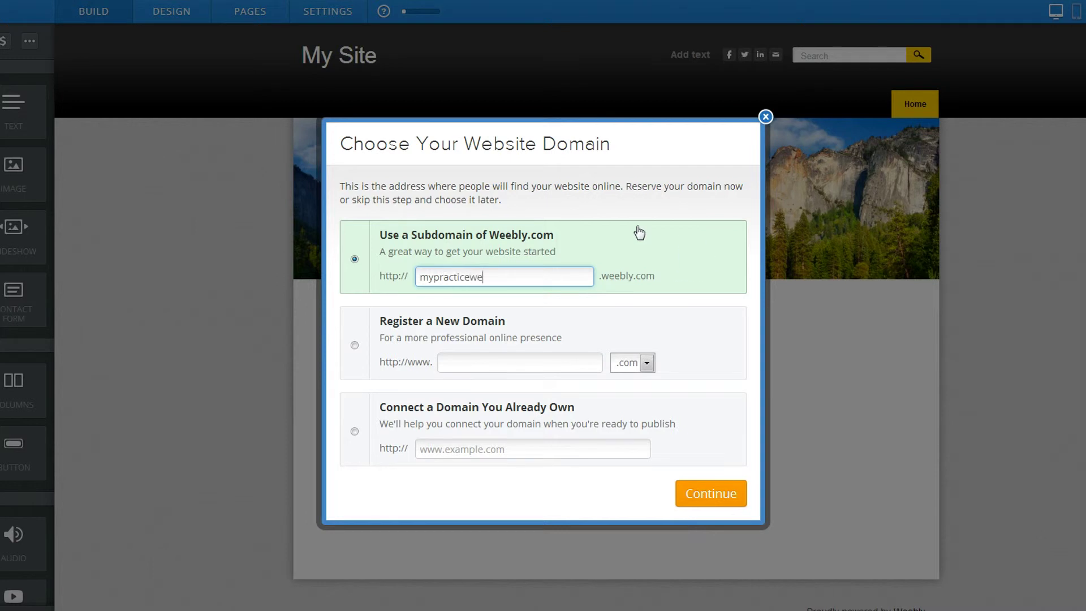
{"action": "type", "text": "bsite2"}
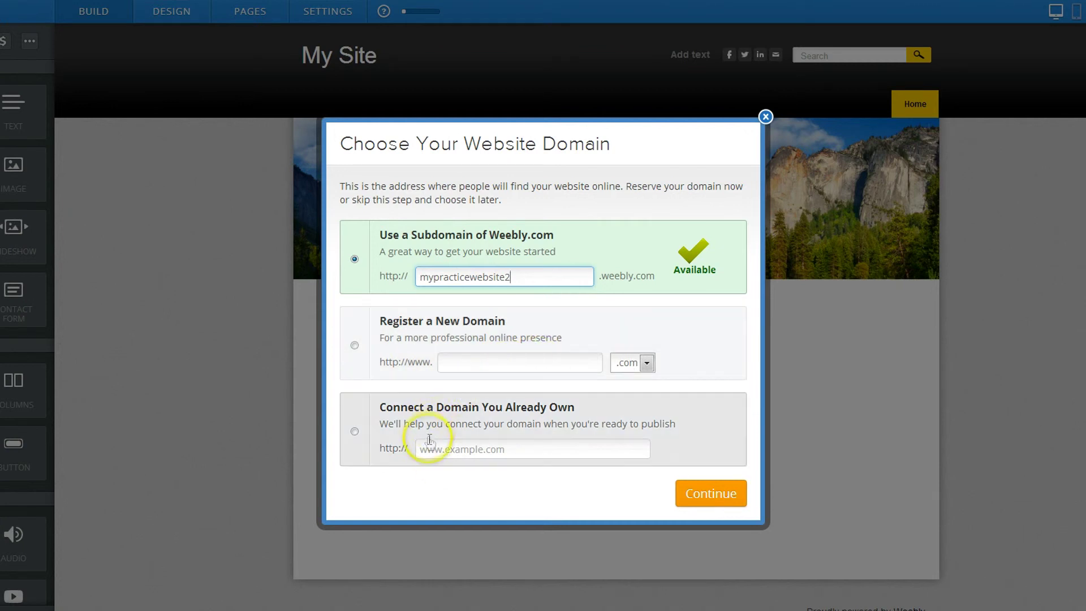
{"action": "left_click", "coordinate": [354, 432]}
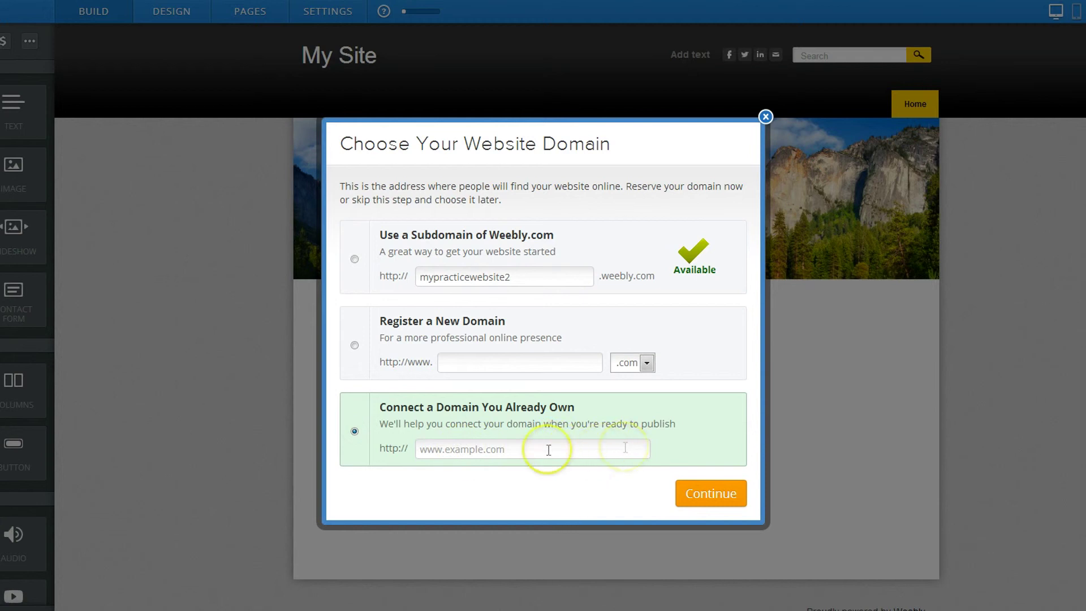
{"action": "left_click", "coordinate": [354, 261]}
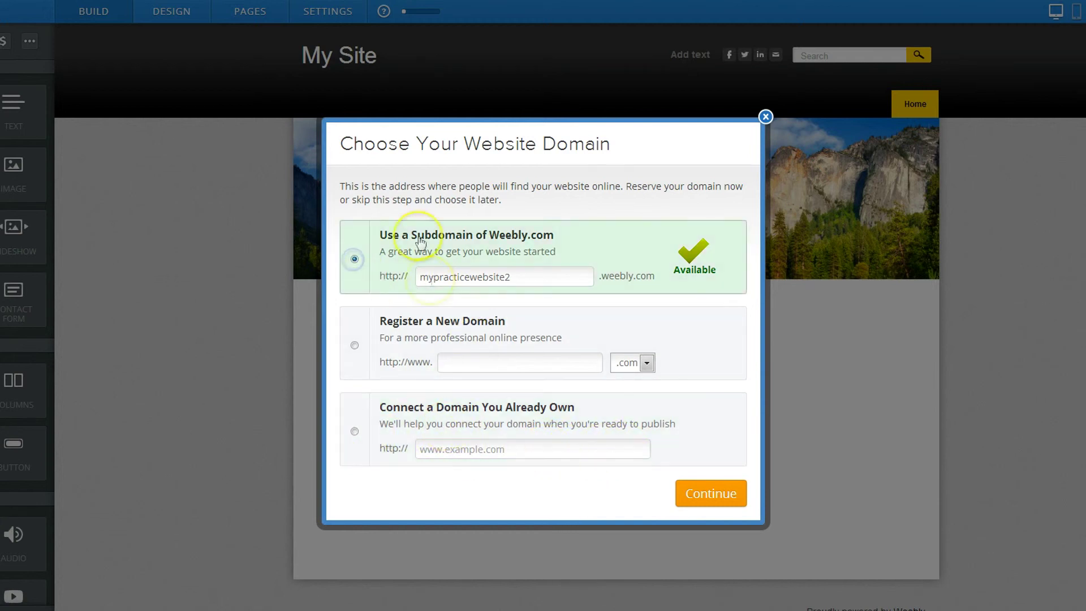
{"action": "left_click", "coordinate": [711, 495]}
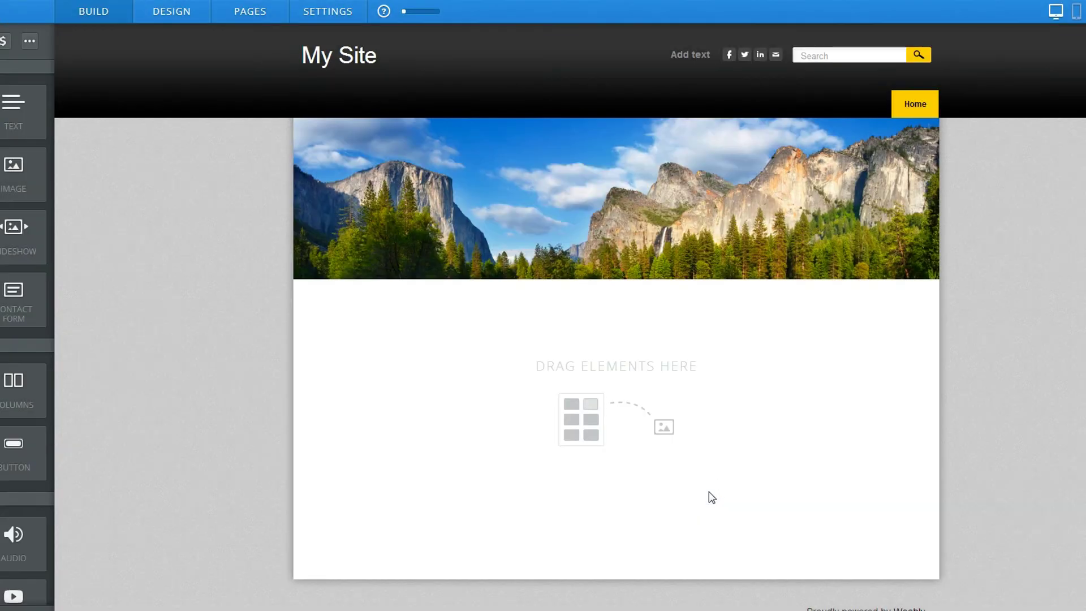
Add a Title element below the header reading 'This Is Where My Title Goes!'.
{"action": "left_click", "coordinate": [294, 141]}
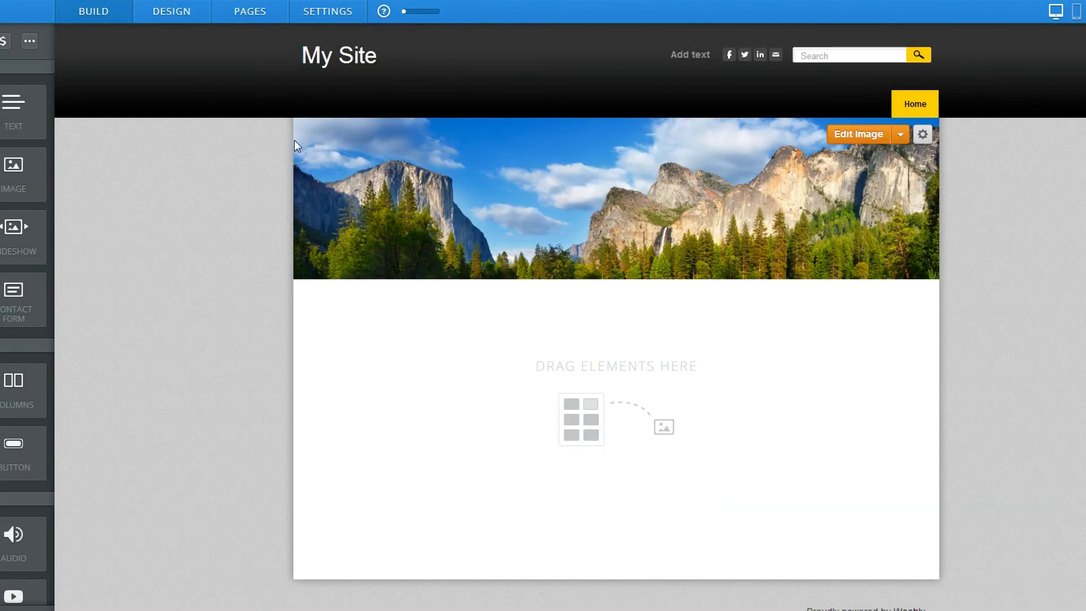
{"action": "left_click", "coordinate": [68, 134]}
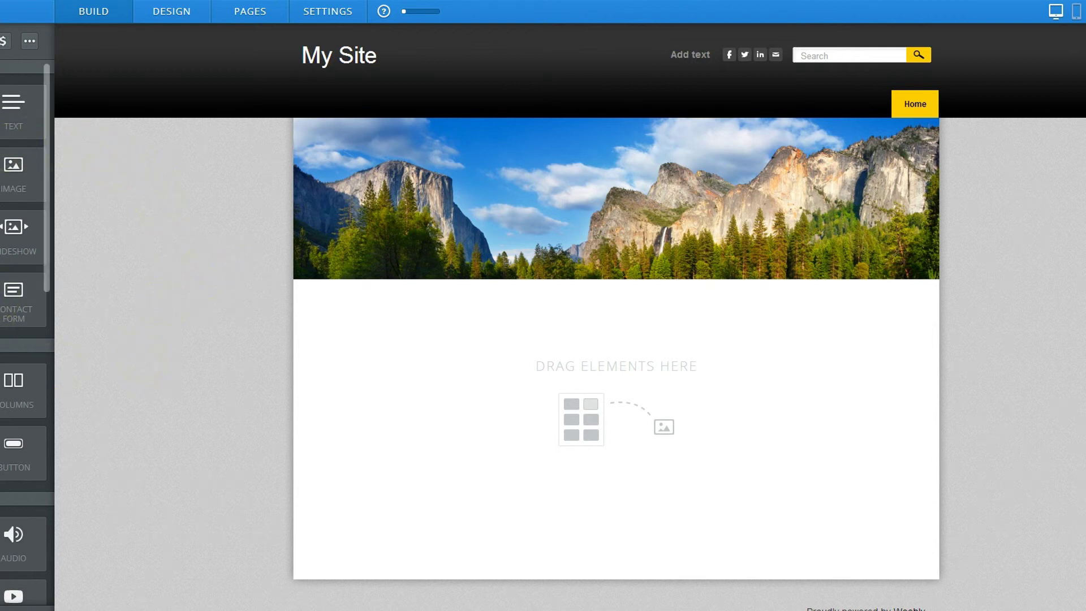
{"action": "left_click_drag", "start_coordinate": [13, 108], "coordinate": [419, 351]}
{"action": "left_click", "coordinate": [411, 288]}
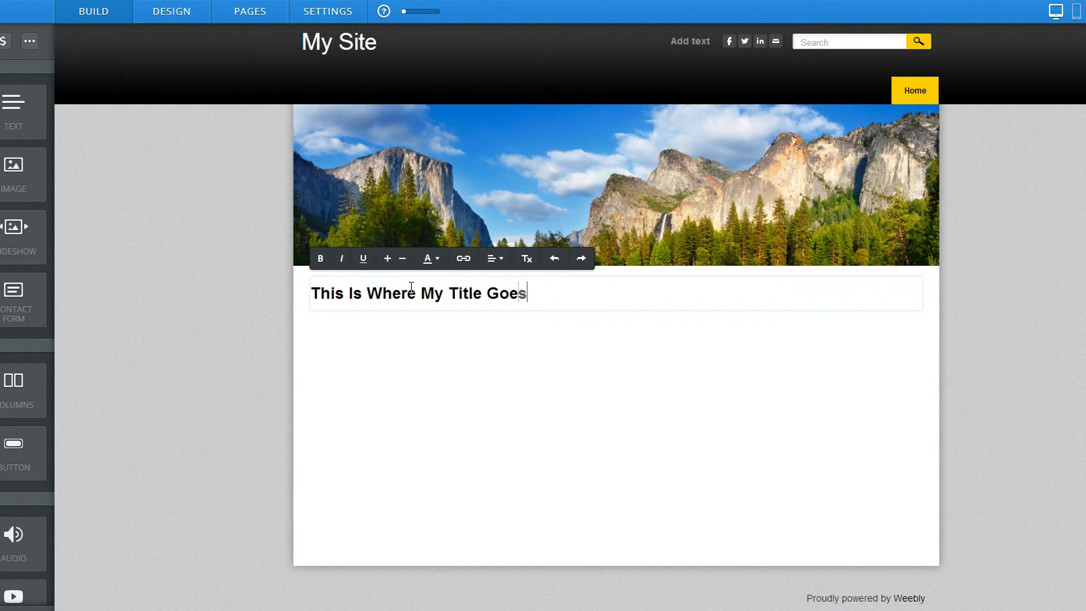
{"action": "left_click", "coordinate": [440, 352]}
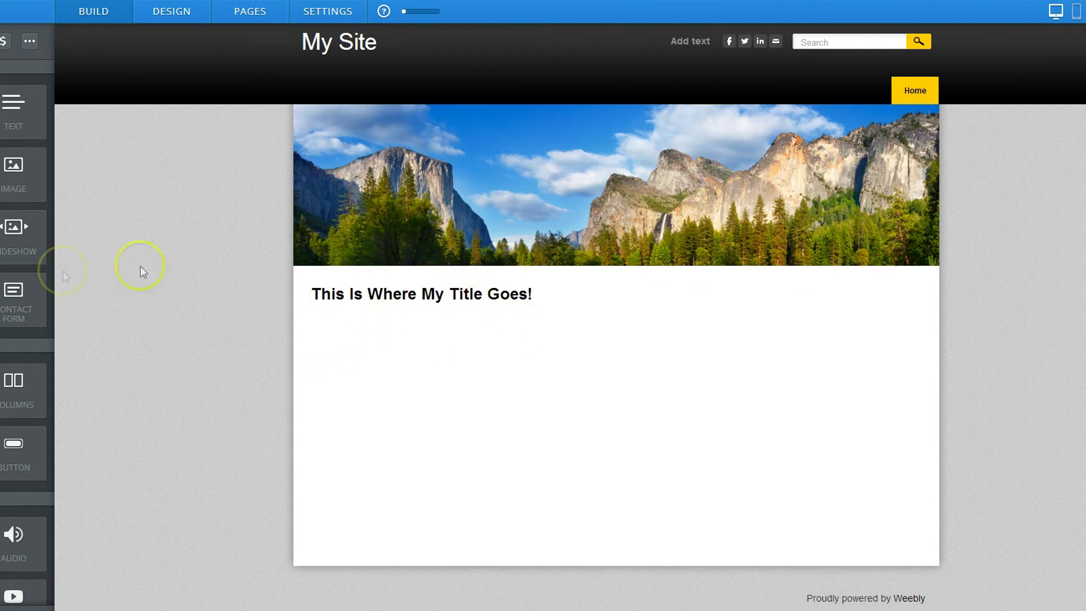
Add a text block under the title reading 'Keep right on going.'.
{"action": "left_click_drag", "start_coordinate": [35, 96], "coordinate": [395, 385]}
{"action": "left_click", "coordinate": [364, 335]}
{"action": "left_click", "coordinate": [362, 324]}
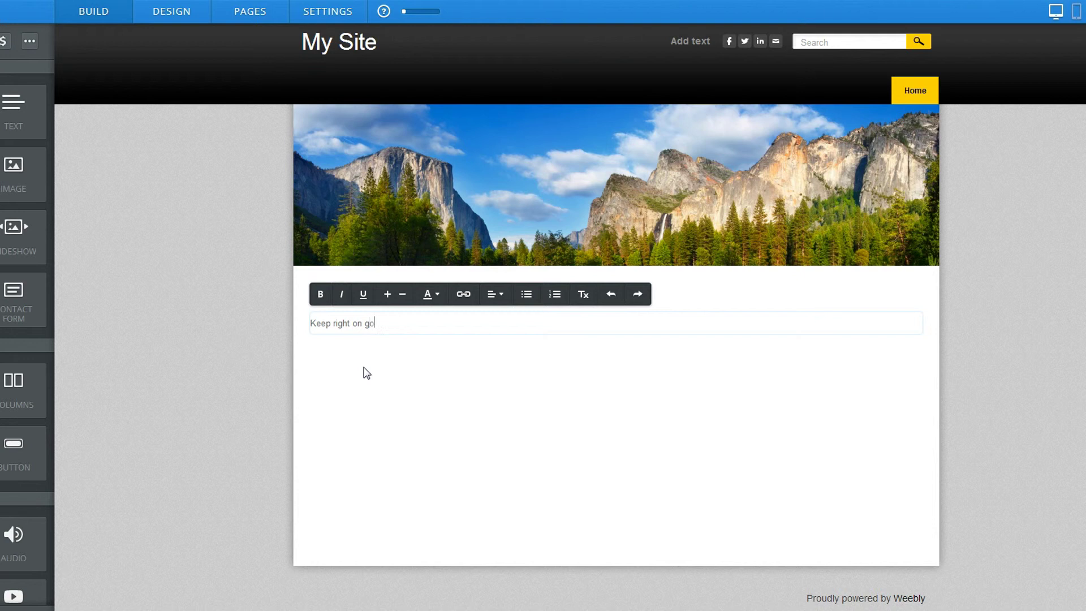
{"action": "type", "text": "Keep right on going."}
{"action": "key", "text": "Return"}
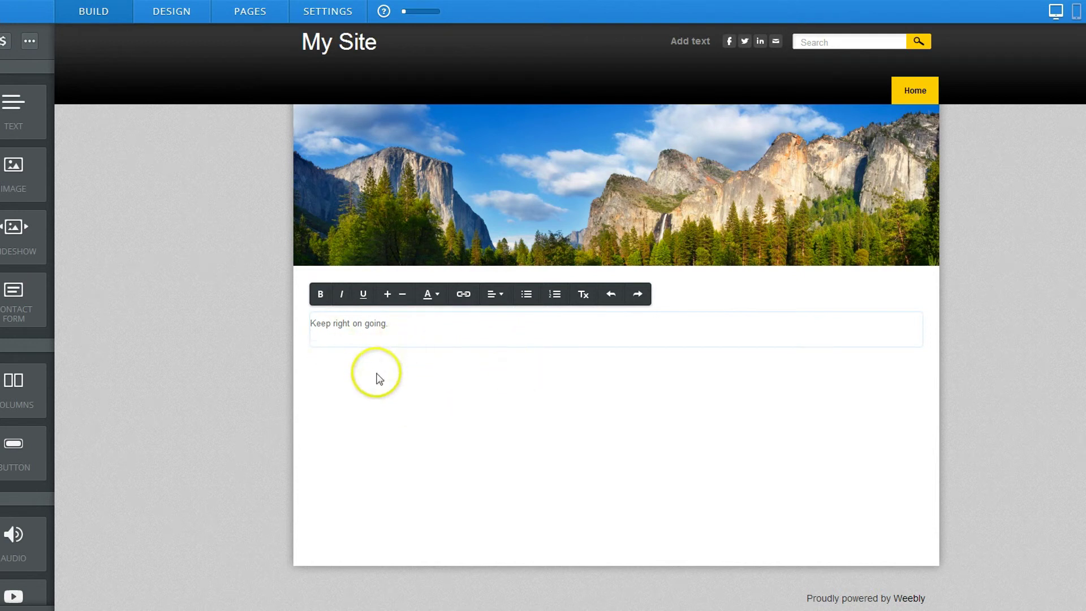
{"action": "left_click", "coordinate": [379, 397]}
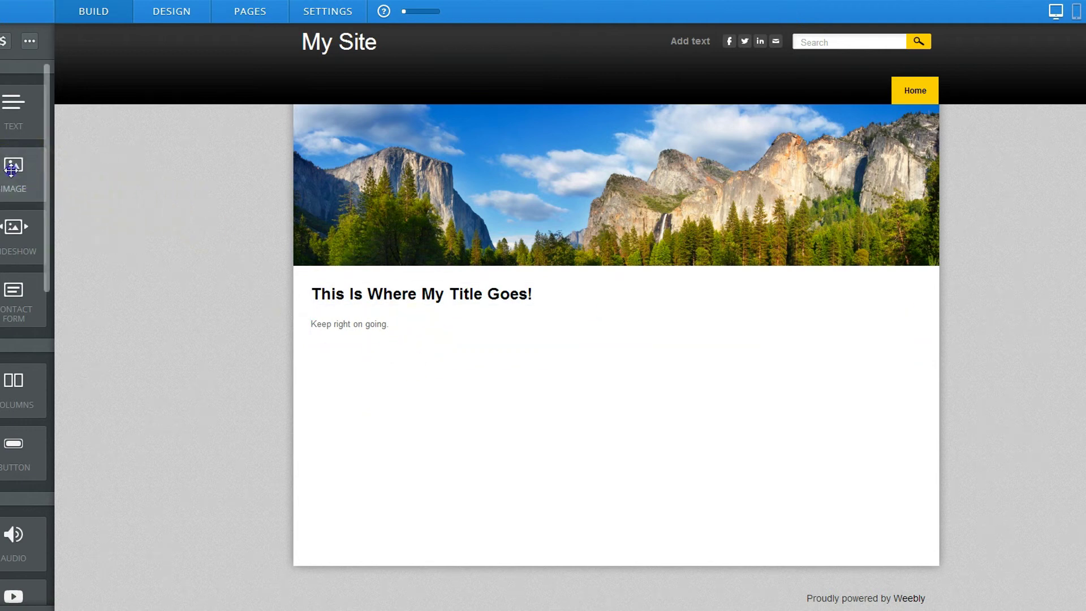
Add an image element below the text and upload the photo 99Special 011 from the computer.
{"action": "left_click_drag", "start_coordinate": [14, 169], "coordinate": [446, 430]}
{"action": "left_click", "coordinate": [586, 410]}
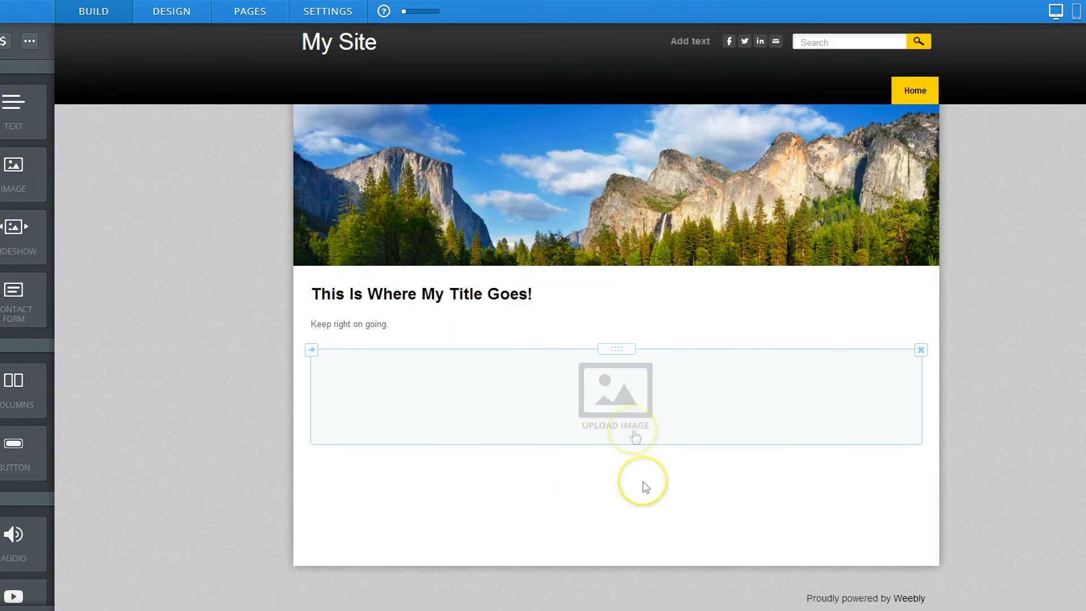
{"action": "left_click", "coordinate": [613, 390]}
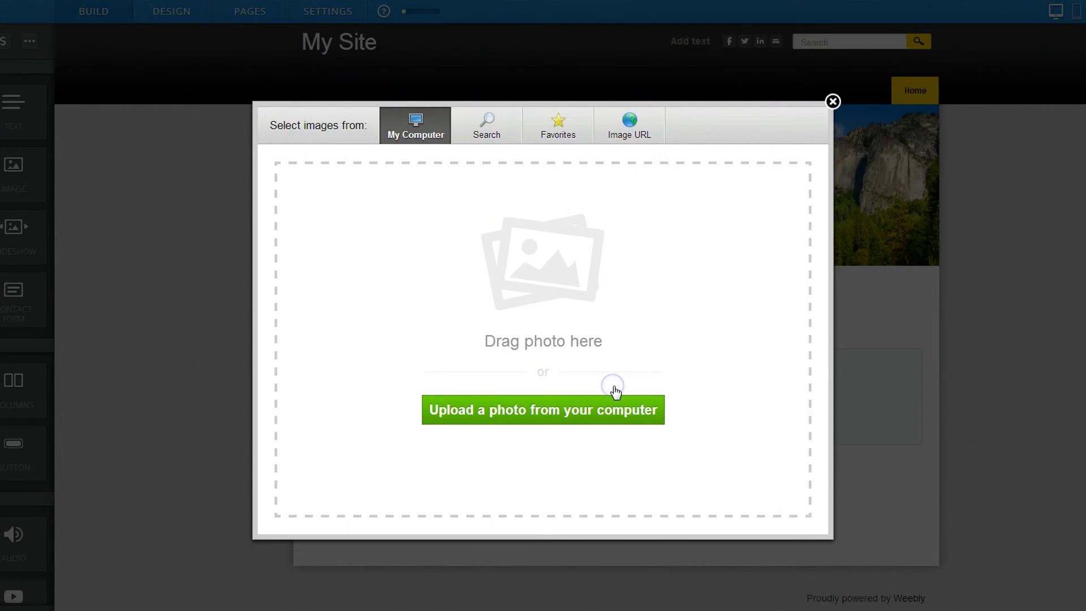
{"action": "left_click", "coordinate": [534, 409]}
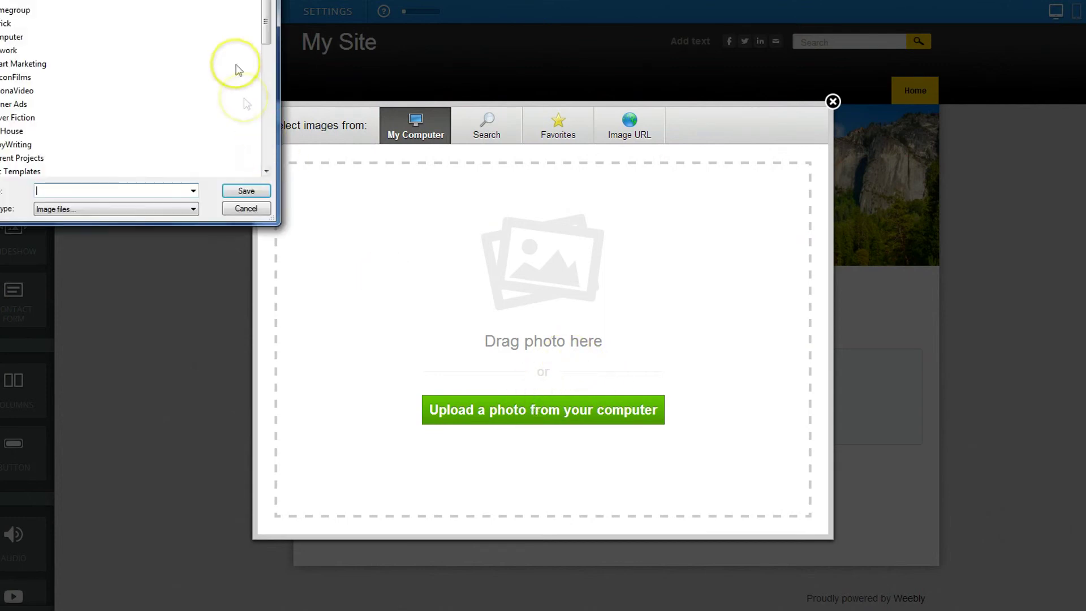
{"action": "double_click", "coordinate": [22, 133]}
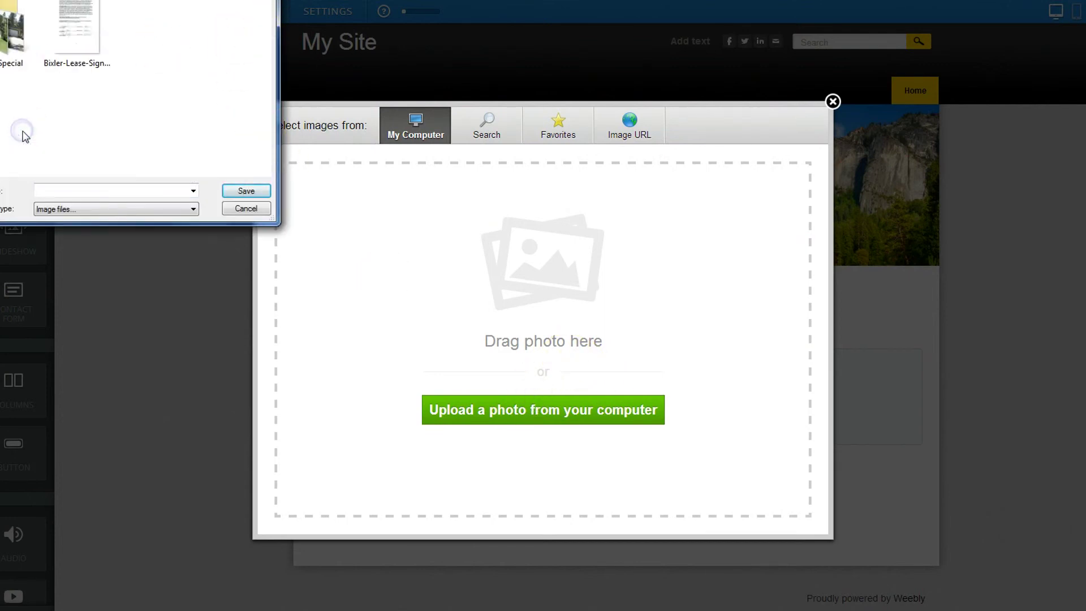
{"action": "double_click", "coordinate": [17, 40]}
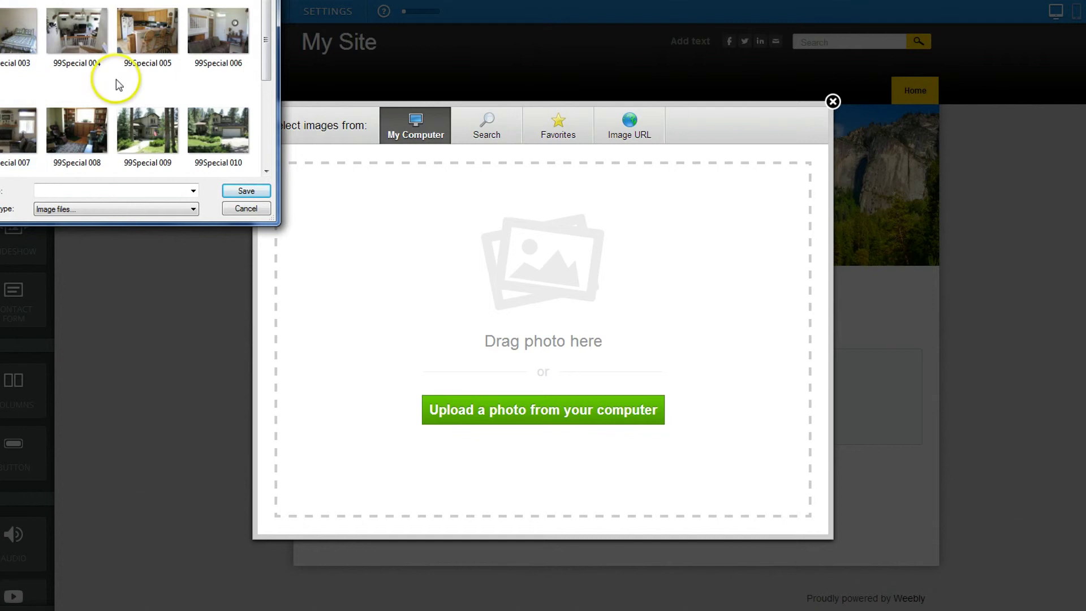
{"action": "scroll", "coordinate": [116, 79], "scroll_direction": "down", "scroll_amount": 2}
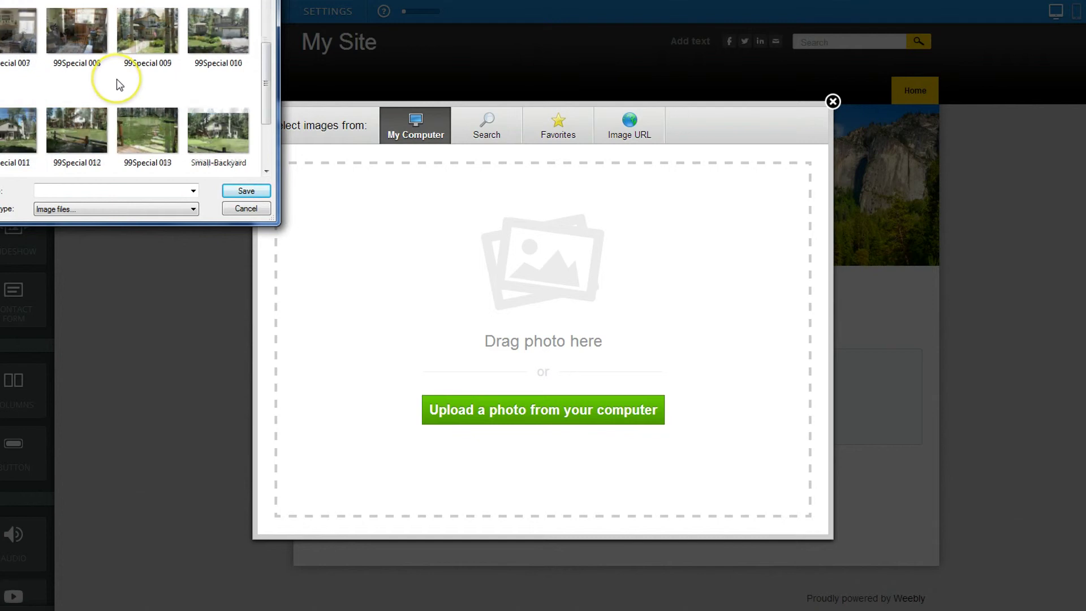
{"action": "double_click", "coordinate": [16, 135]}
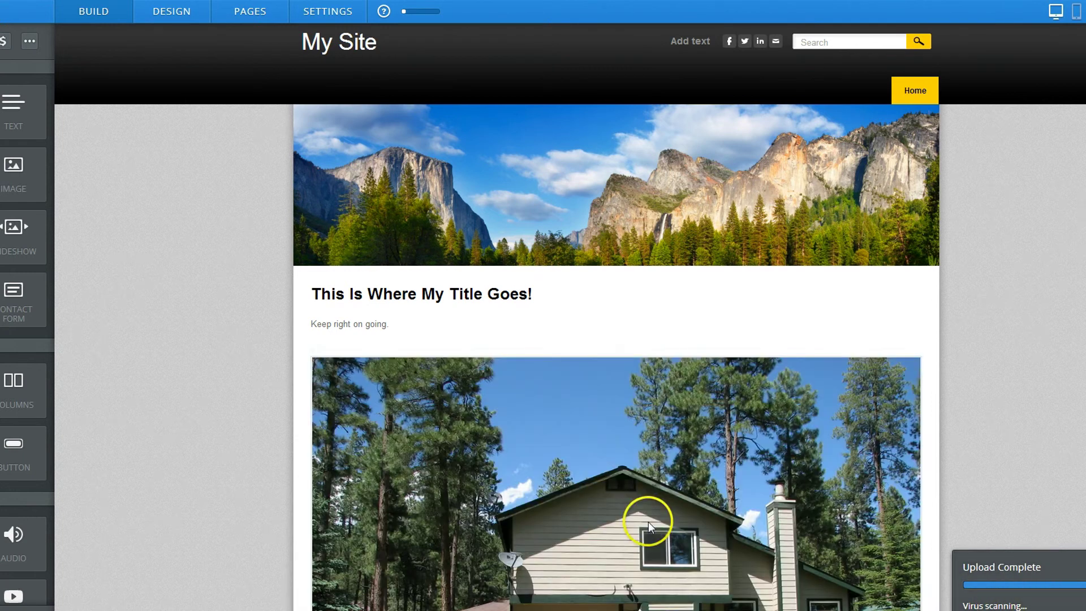
Shrink the house photo to about half the page width.
{"action": "left_click", "coordinate": [380, 400]}
{"action": "scroll", "coordinate": [380, 400], "scroll_direction": "down", "scroll_amount": 2}
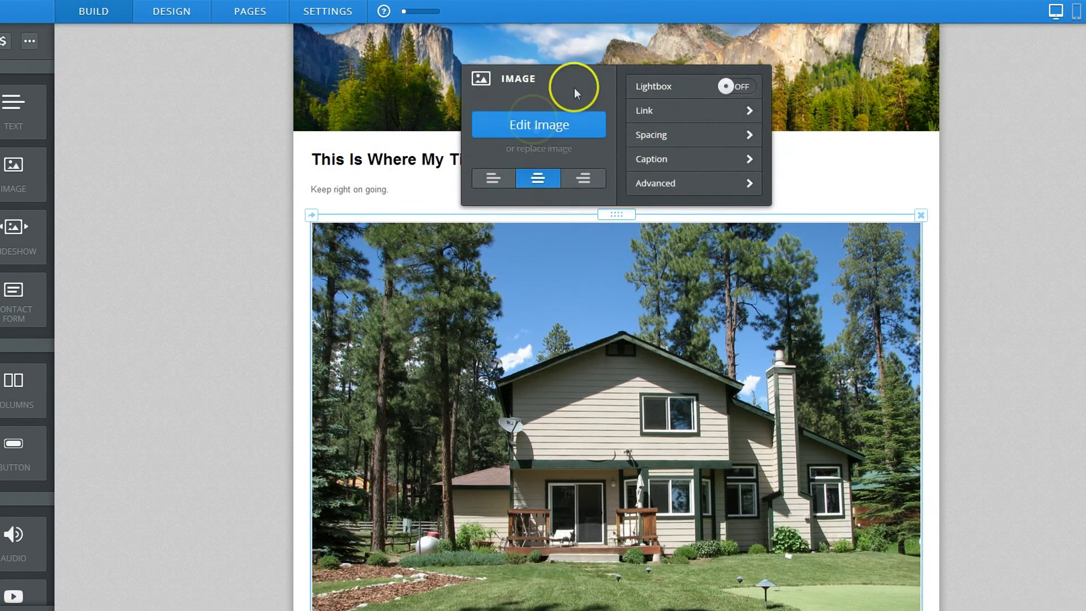
{"action": "scroll", "coordinate": [511, 358], "scroll_direction": "down", "scroll_amount": 2}
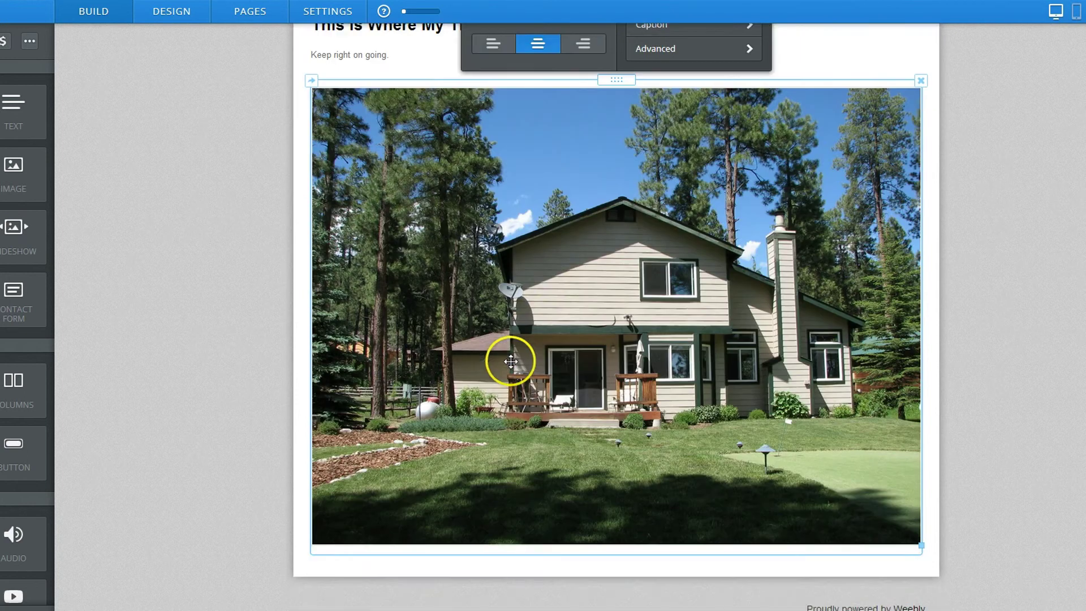
{"action": "scroll", "coordinate": [512, 358], "scroll_direction": "up", "scroll_amount": 1}
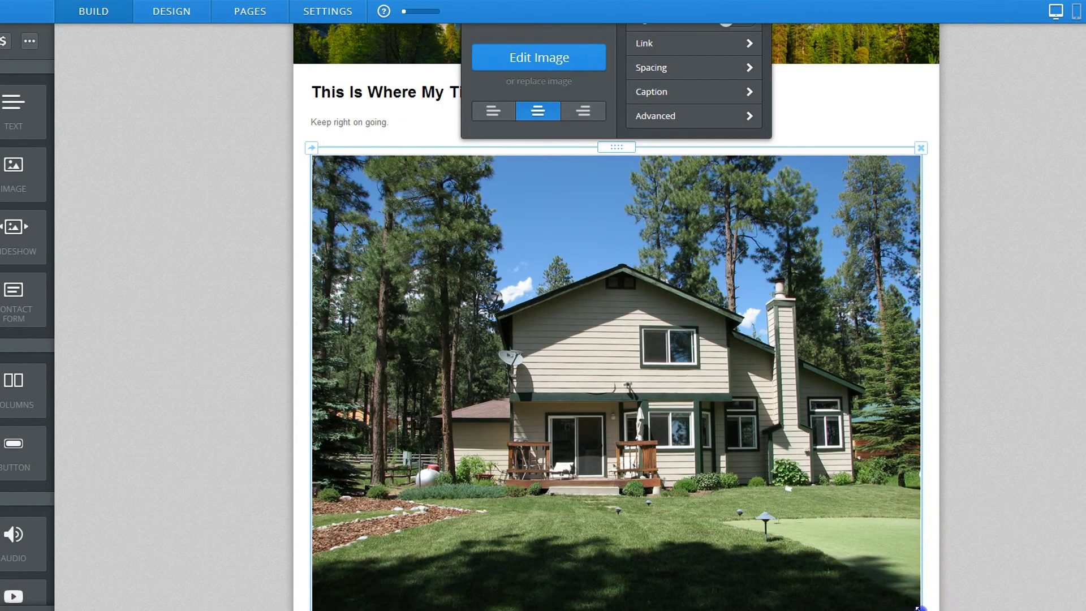
{"action": "left_click_drag", "start_coordinate": [920, 608], "coordinate": [646, 406]}
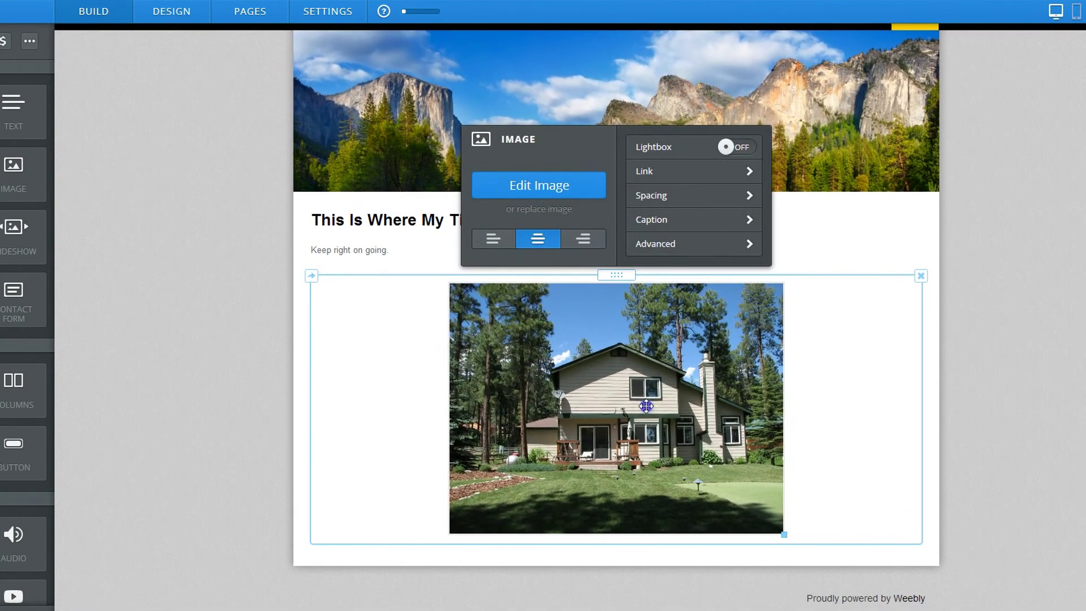
{"action": "left_click", "coordinate": [867, 241]}
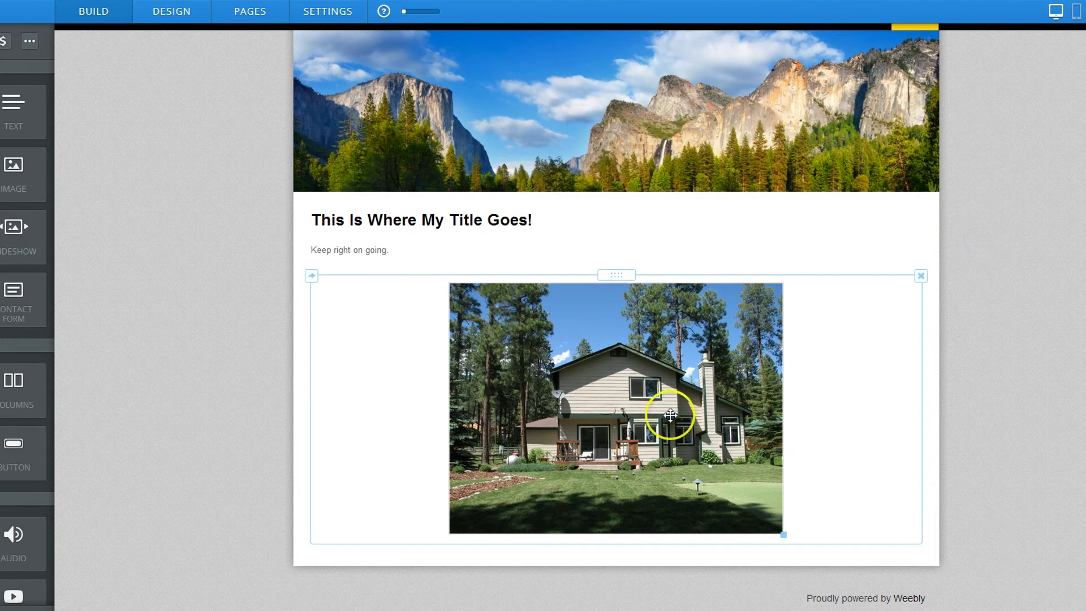
Set the house photo's alignment to center after trying left and right.
{"action": "left_click", "coordinate": [737, 433]}
{"action": "left_click", "coordinate": [492, 238]}
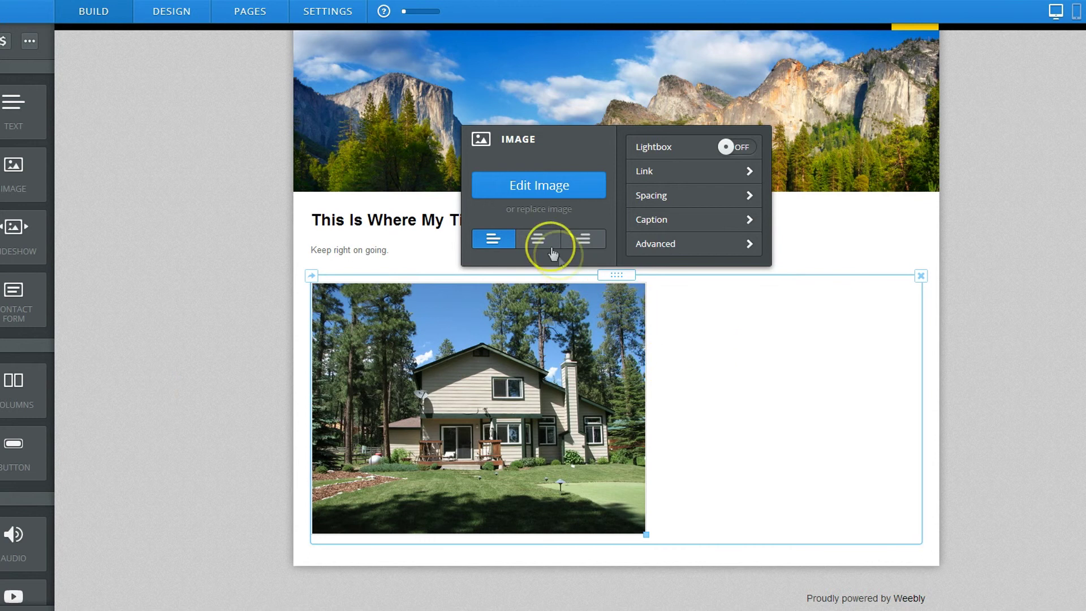
{"action": "left_click", "coordinate": [582, 239]}
{"action": "left_click", "coordinate": [544, 242]}
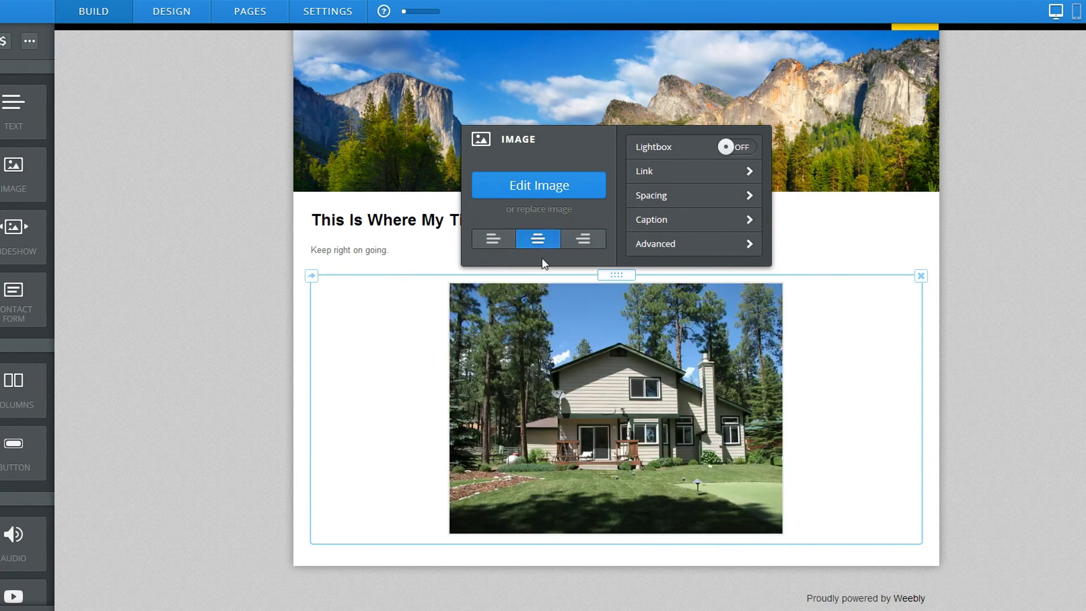
{"action": "left_click", "coordinate": [198, 345]}
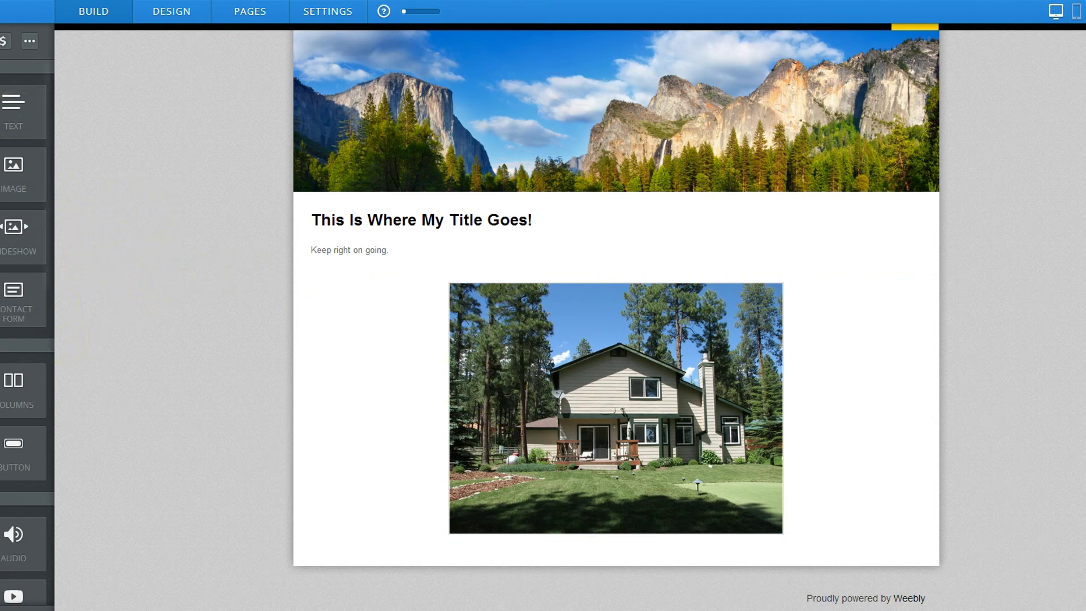
Add a two-column section above the photo and move the house photo into its left column.
{"action": "scroll", "coordinate": [27, 339], "scroll_direction": "down", "scroll_amount": 5}
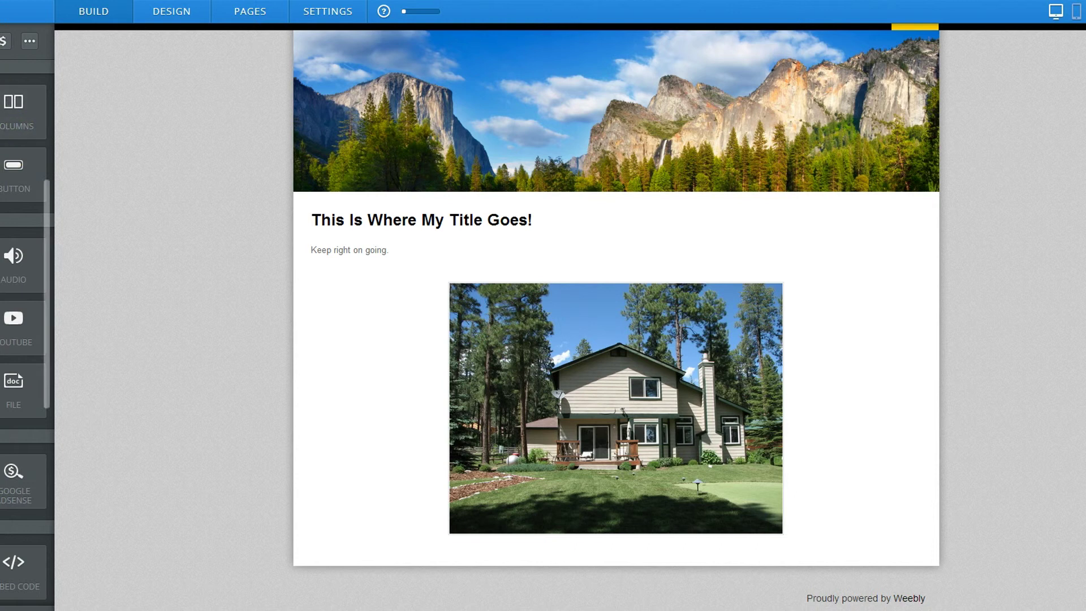
{"action": "left_click_drag", "start_coordinate": [11, 113], "coordinate": [486, 332]}
{"action": "mouse_move", "coordinate": [562, 407]}
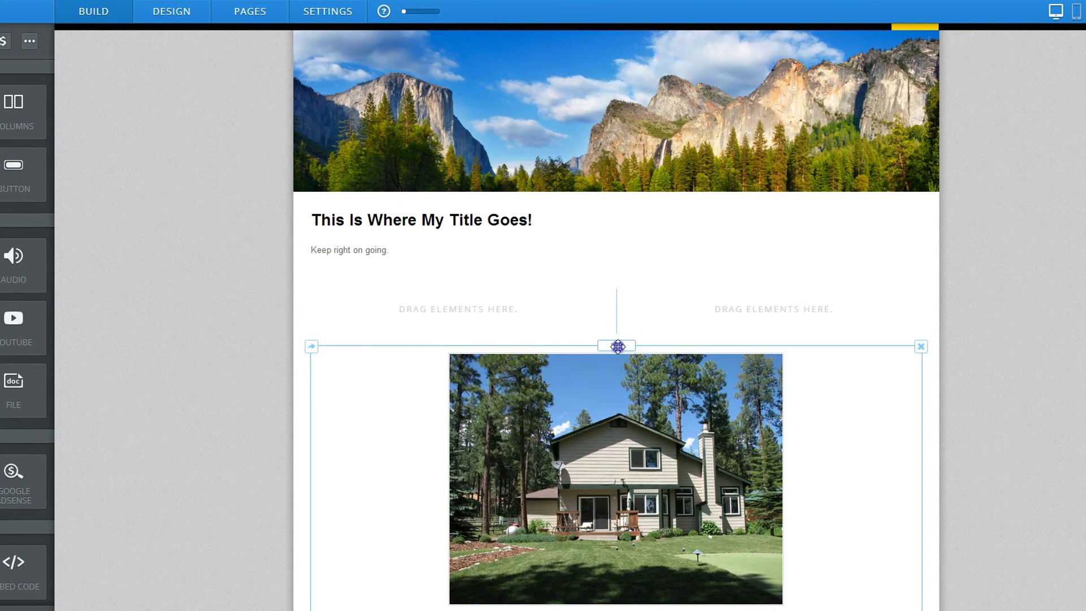
{"action": "left_click_drag", "start_coordinate": [617, 346], "coordinate": [560, 311]}
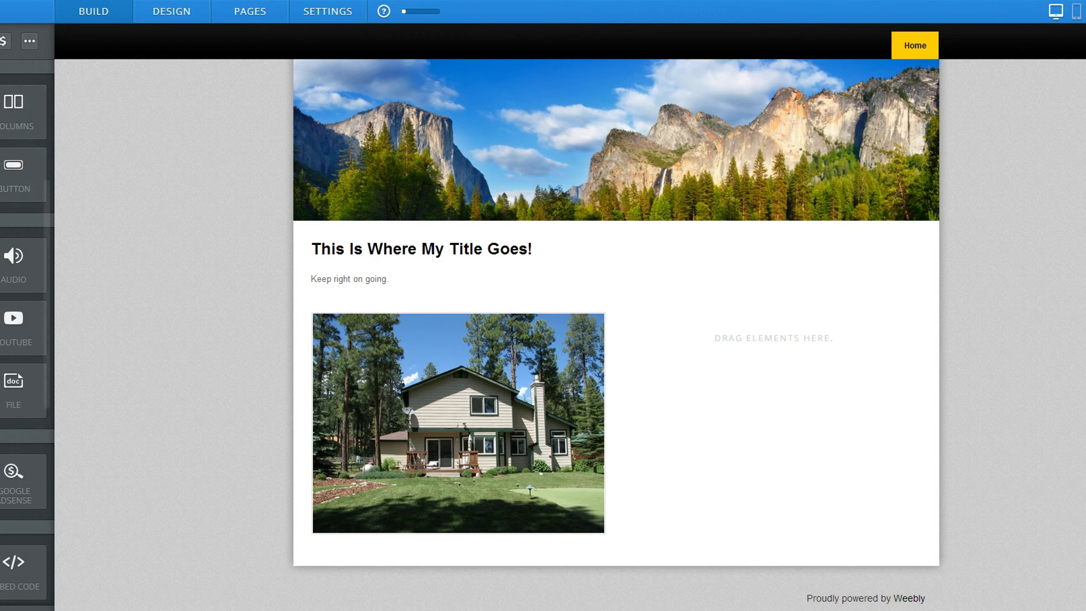
Add right-column text with lines 'Keep on typing!', 'All kinds of text!' and 'More text!'.
{"action": "scroll", "coordinate": [27, 333], "scroll_direction": "up", "scroll_amount": 5}
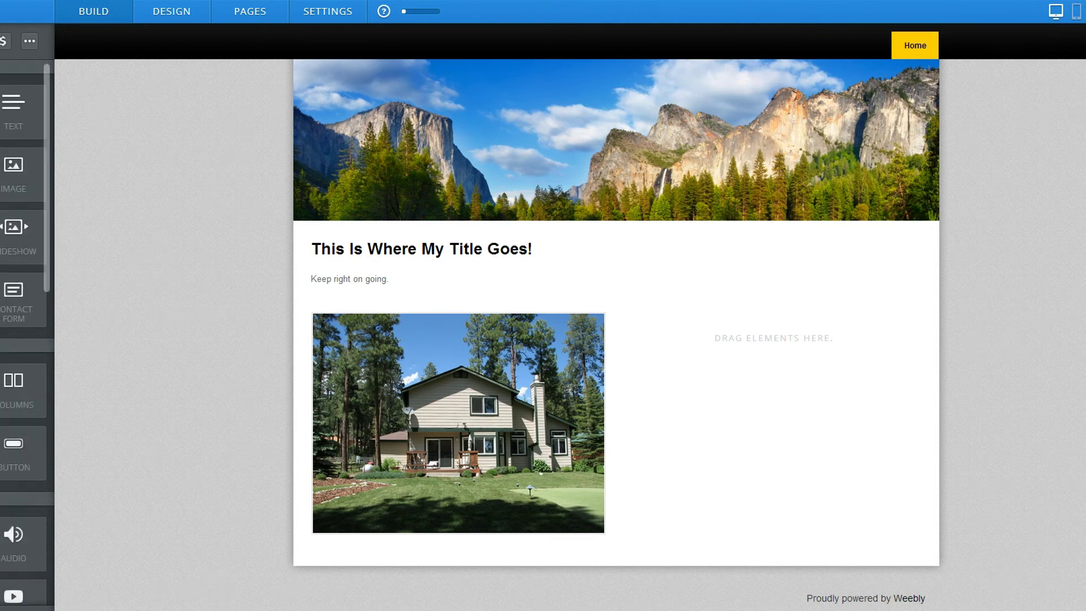
{"action": "left_click_drag", "start_coordinate": [29, 113], "coordinate": [727, 416]}
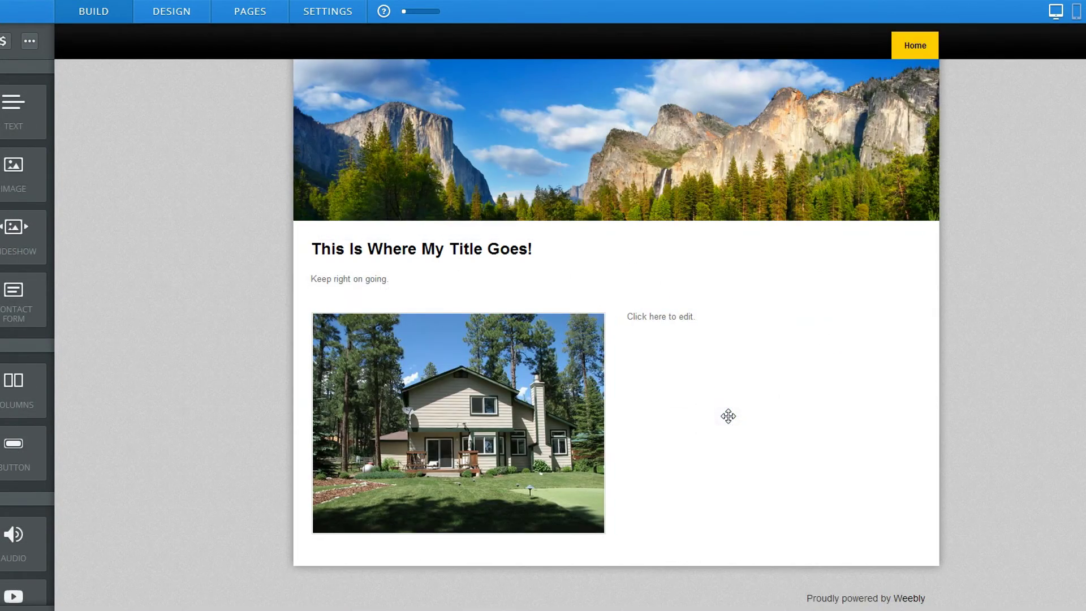
{"action": "left_click", "coordinate": [673, 324]}
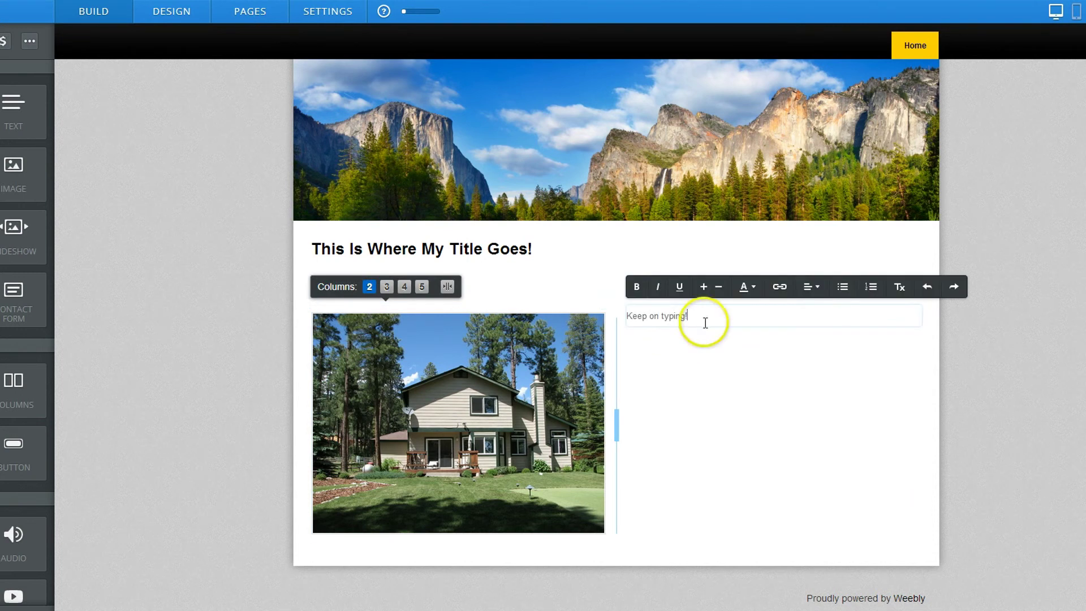
{"action": "key", "text": "Return"}
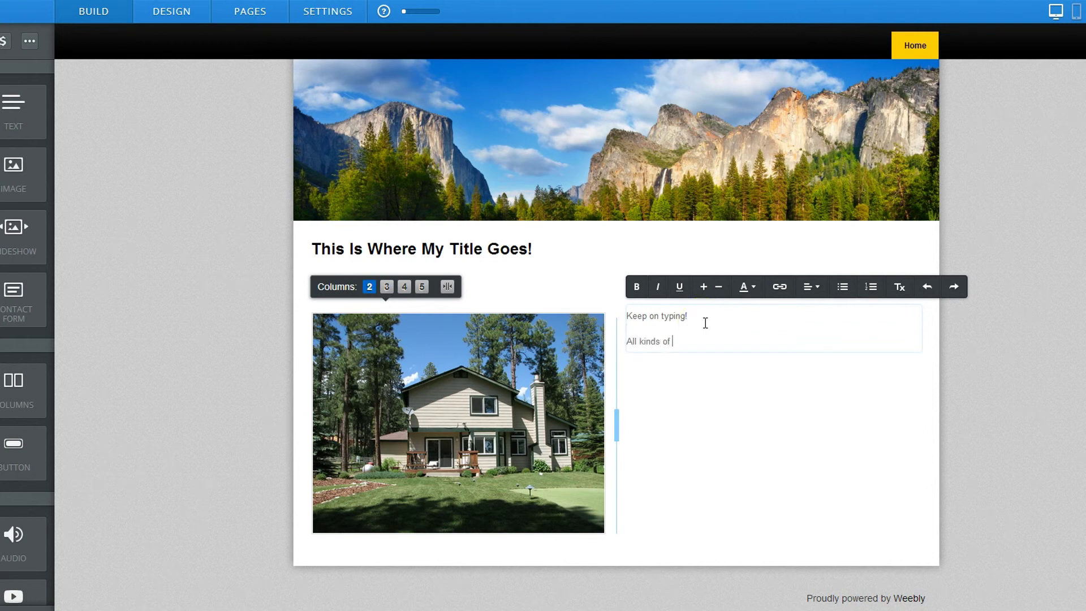
{"action": "type", "text": "All kinds of text!"}
{"action": "key", "text": "Return"}
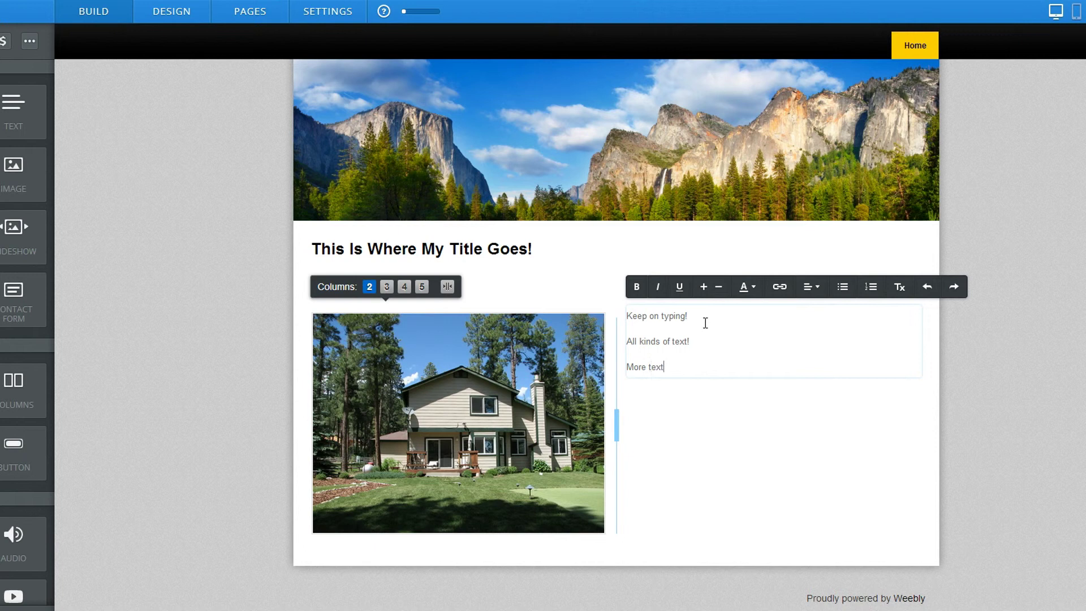
{"action": "key", "text": "Return"}
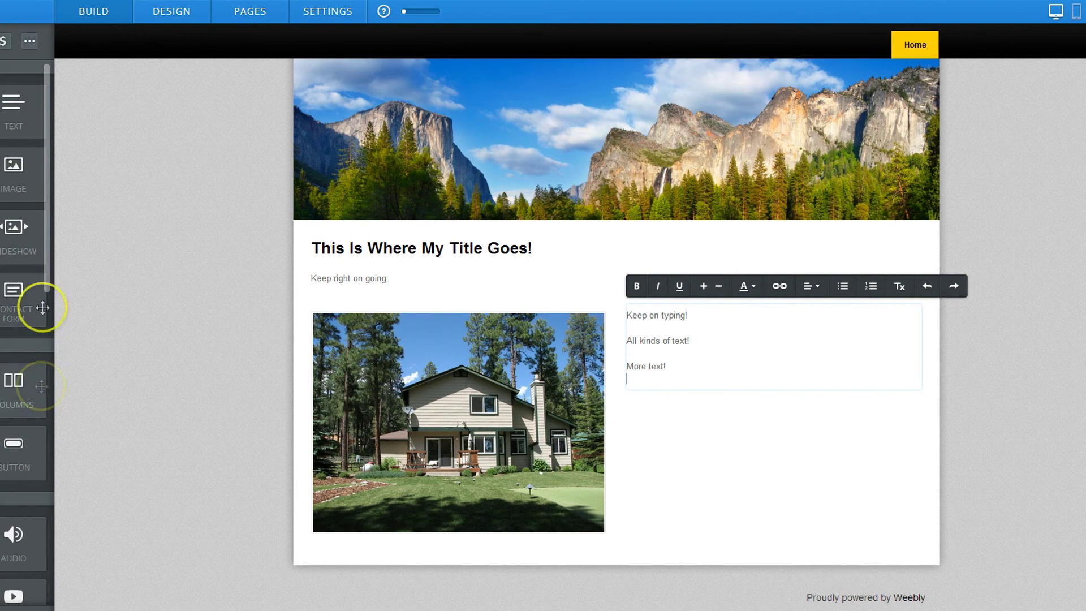
Add a button below the right-column text and relabel it PRESS ME.
{"action": "left_click_drag", "start_coordinate": [12, 447], "coordinate": [746, 484]}
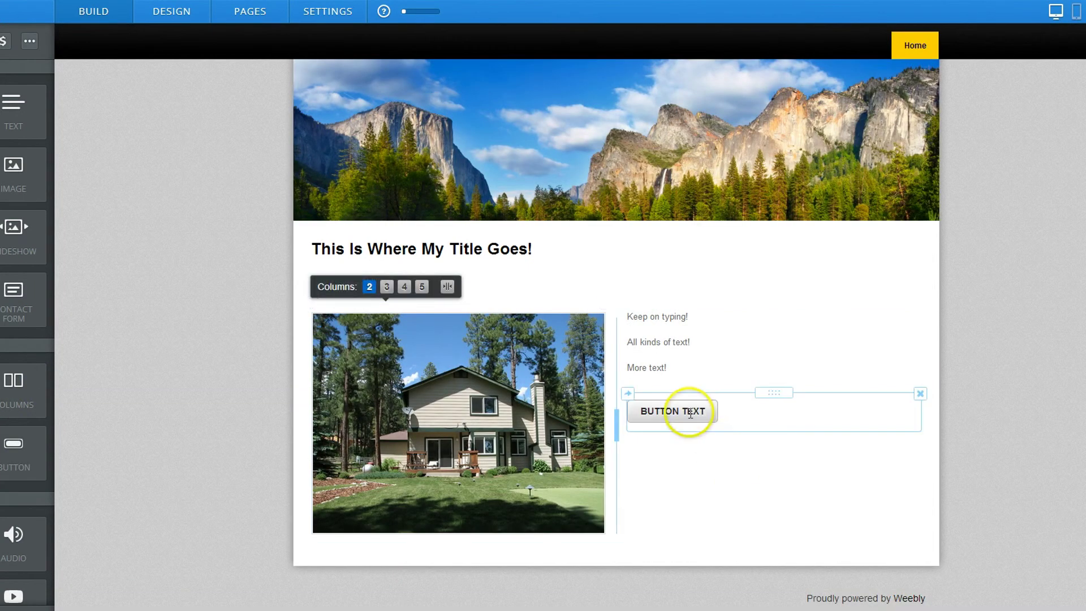
{"action": "left_click", "coordinate": [689, 413]}
{"action": "left_click_drag", "start_coordinate": [641, 409], "coordinate": [698, 408]}
{"action": "left_click", "coordinate": [757, 414]}
{"action": "type", "text": "PRESS ME"}
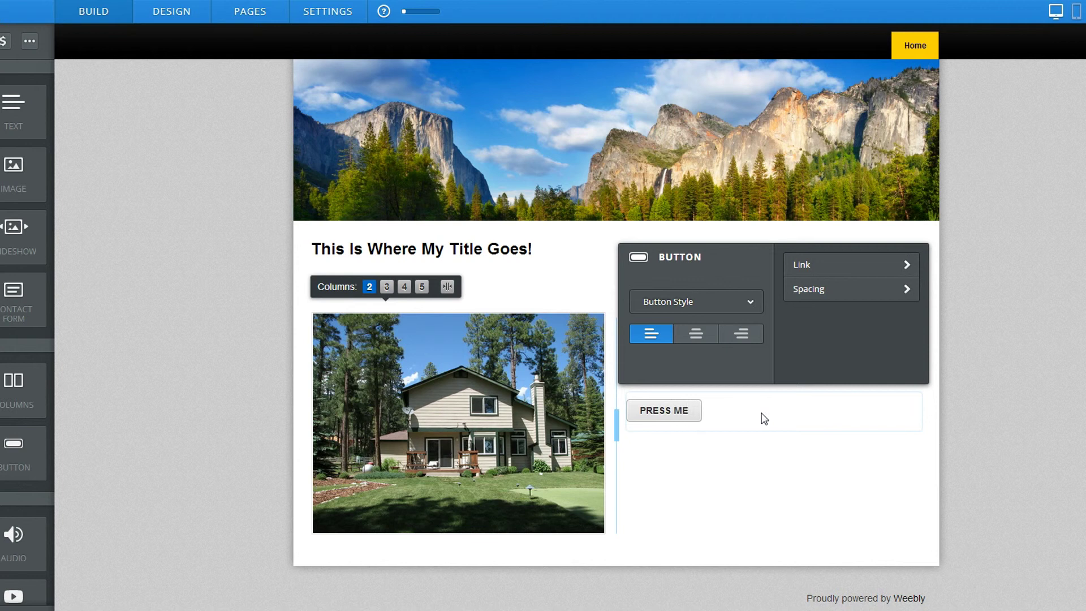
{"action": "left_click", "coordinate": [756, 439]}
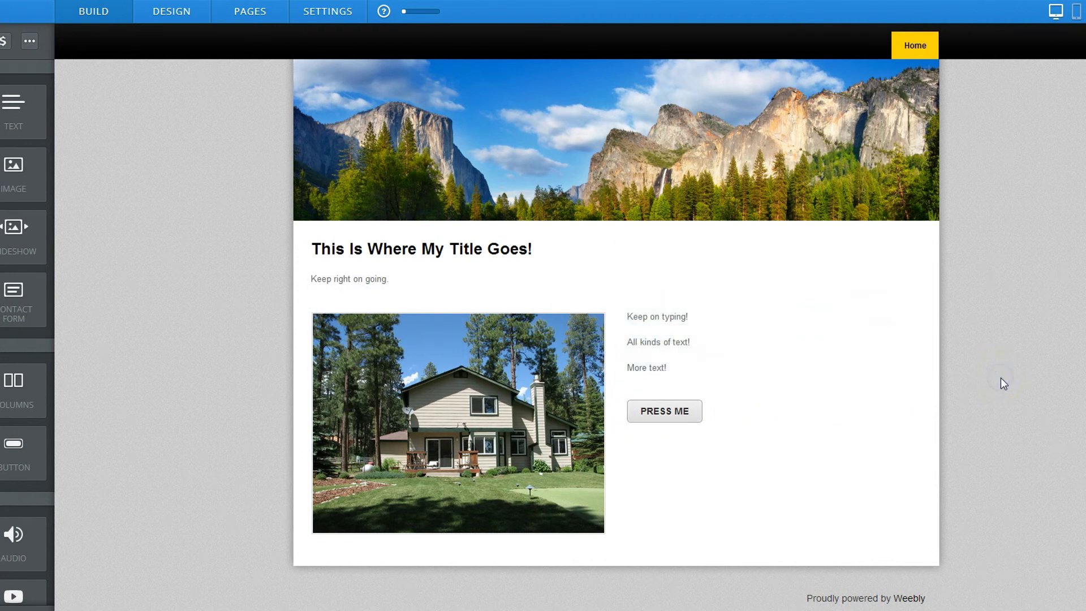
{"action": "left_click", "coordinate": [710, 439]}
Check the PRESS ME button's link options and leave it without a link.
{"action": "left_click", "coordinate": [653, 408]}
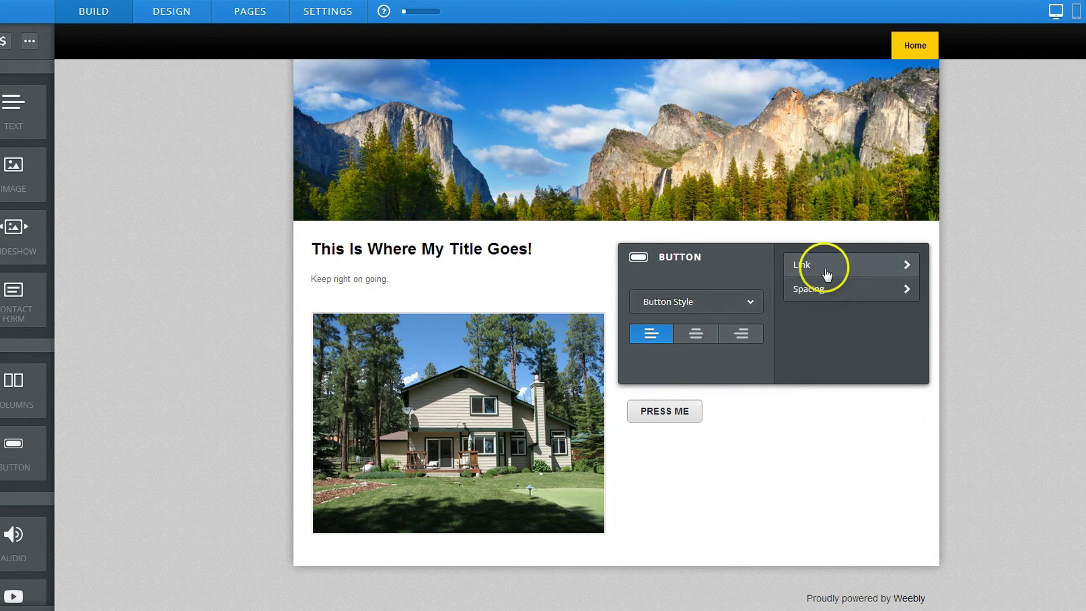
{"action": "left_click", "coordinate": [857, 264]}
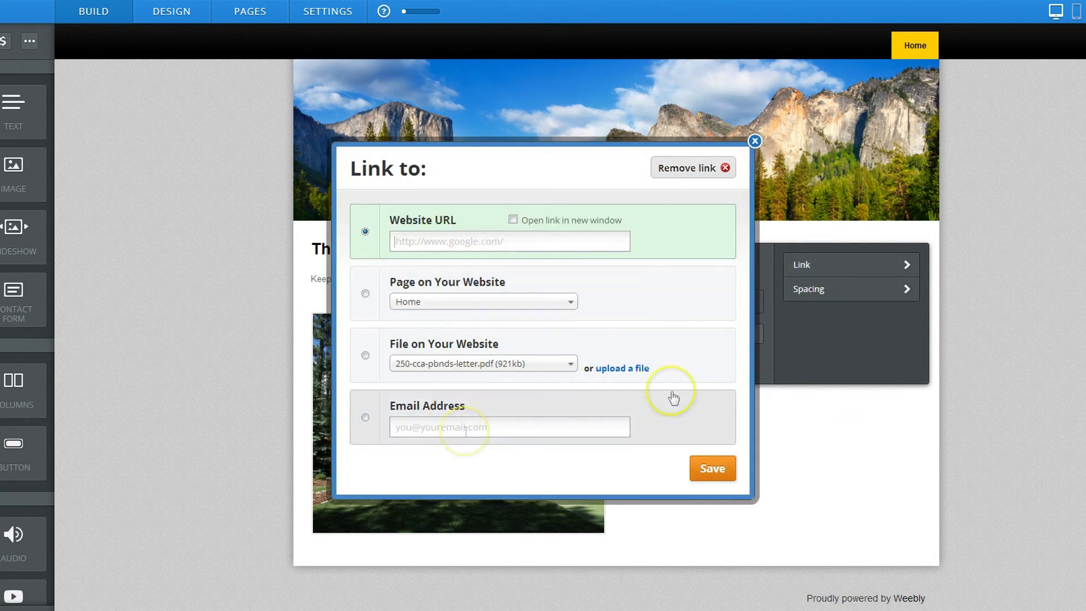
{"action": "left_click", "coordinate": [754, 142]}
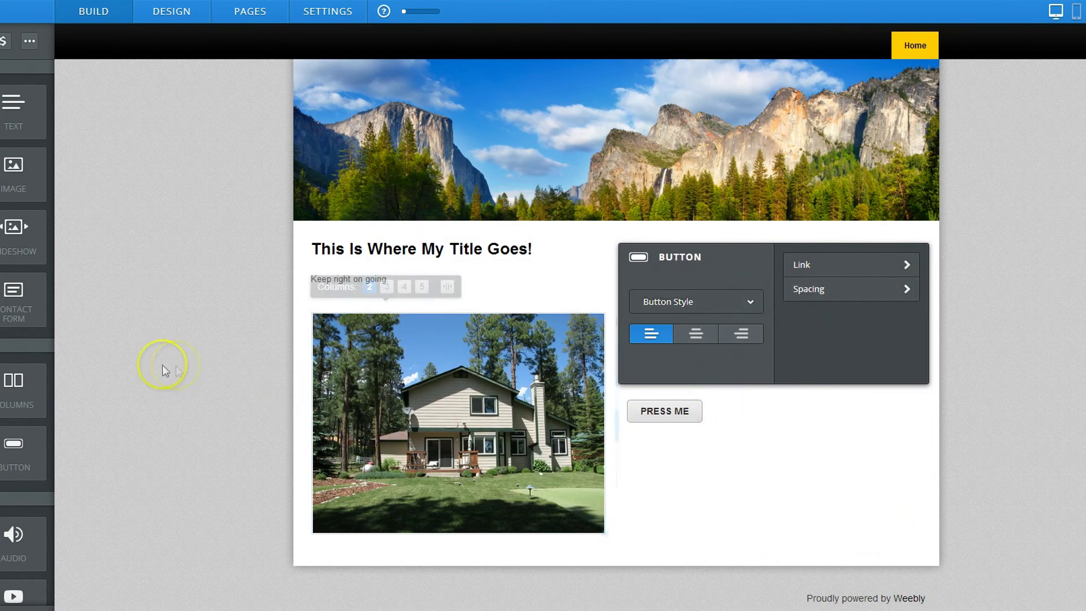
Replace the 'My Site' header title with 'My Cool Practice Website'.
{"action": "left_click", "coordinate": [226, 380]}
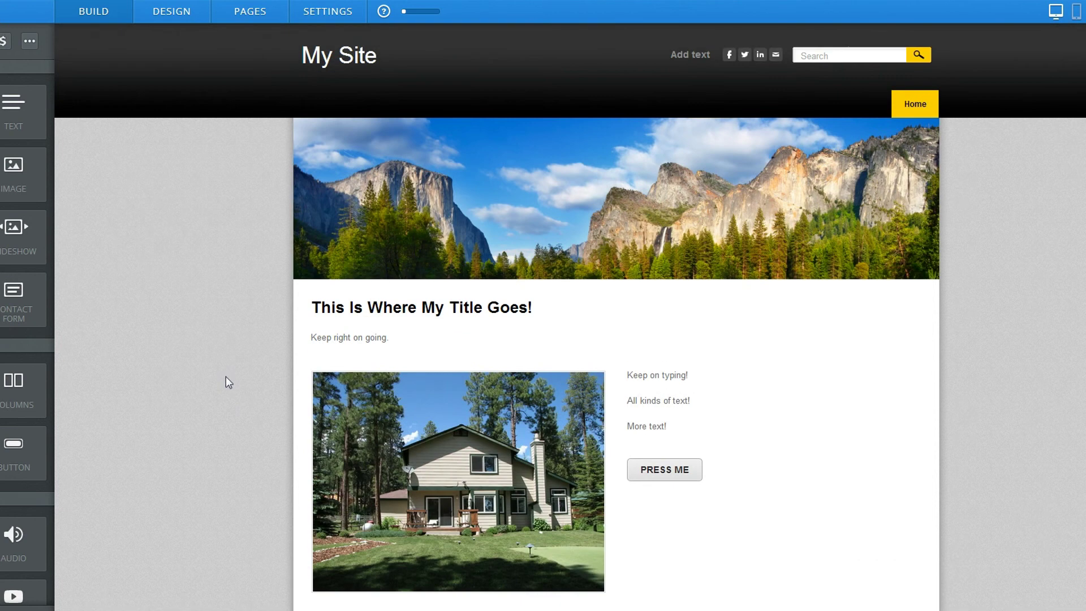
{"action": "left_click", "coordinate": [360, 53]}
{"action": "left_click_drag", "start_coordinate": [309, 52], "coordinate": [412, 49]}
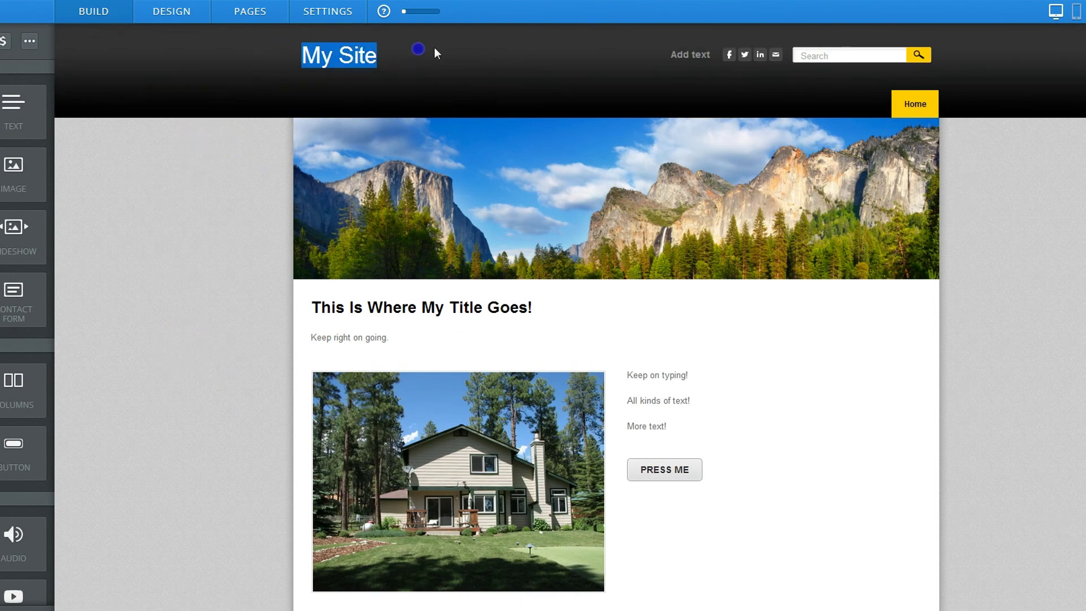
{"action": "type", "text": "My "}
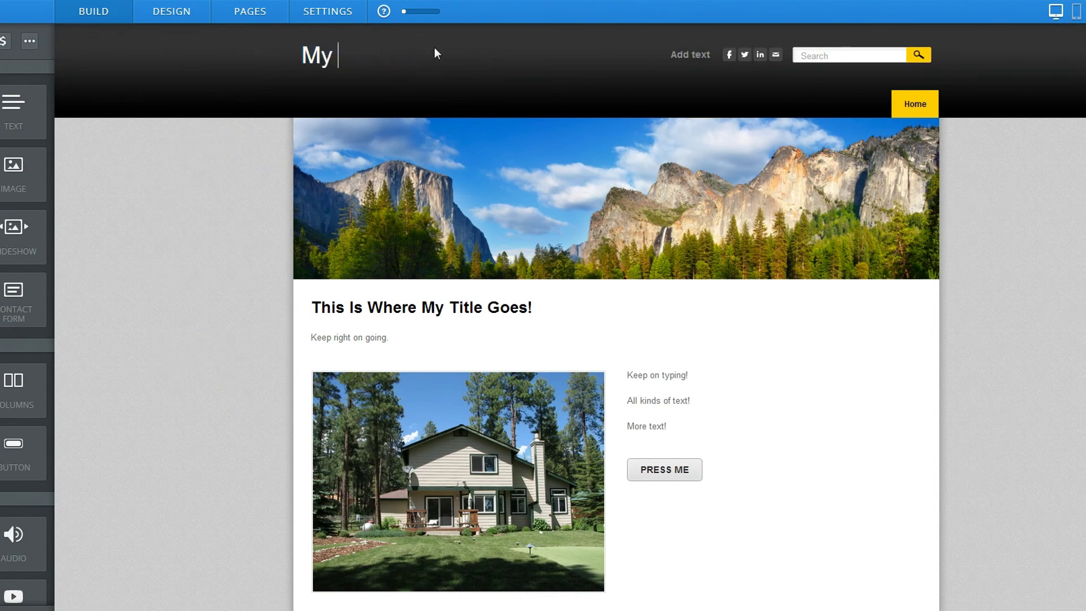
{"action": "type", "text": "Cool Practice Websi"}
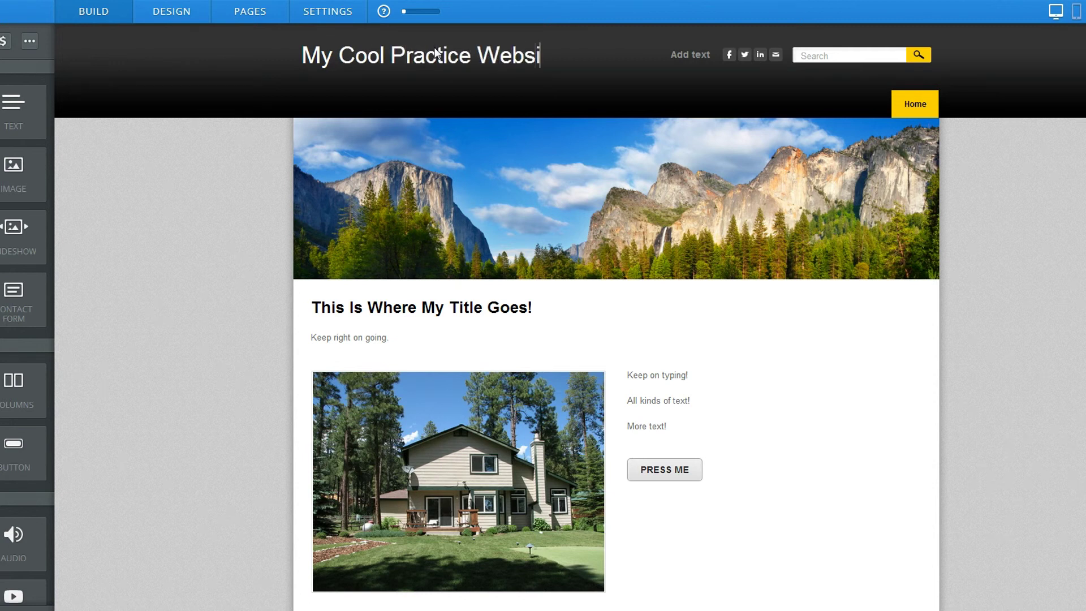
{"action": "left_click", "coordinate": [222, 191]}
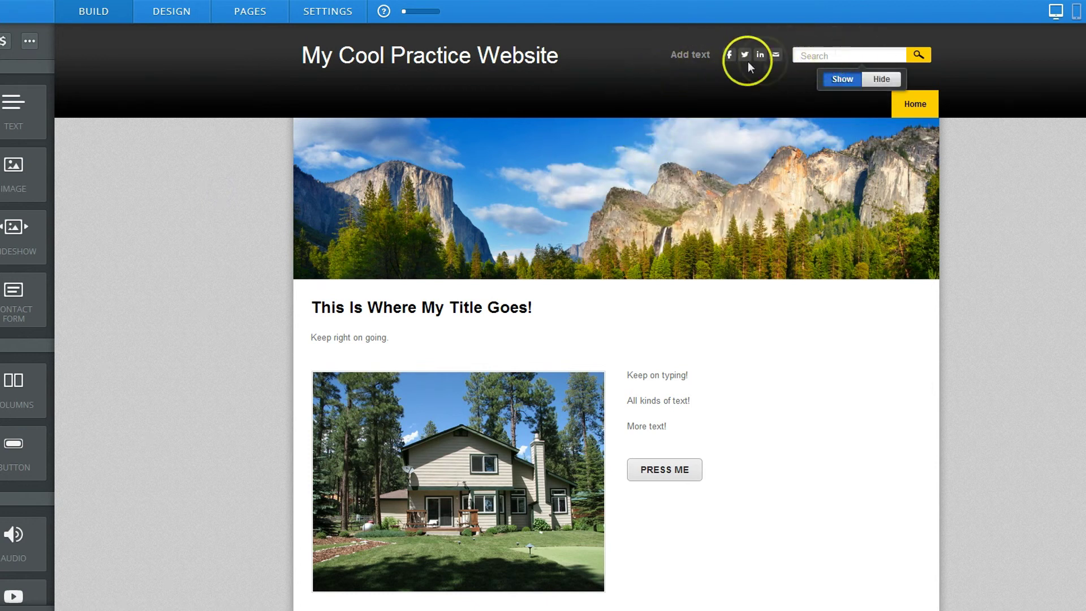
{"action": "mouse_move", "coordinate": [744, 55]}
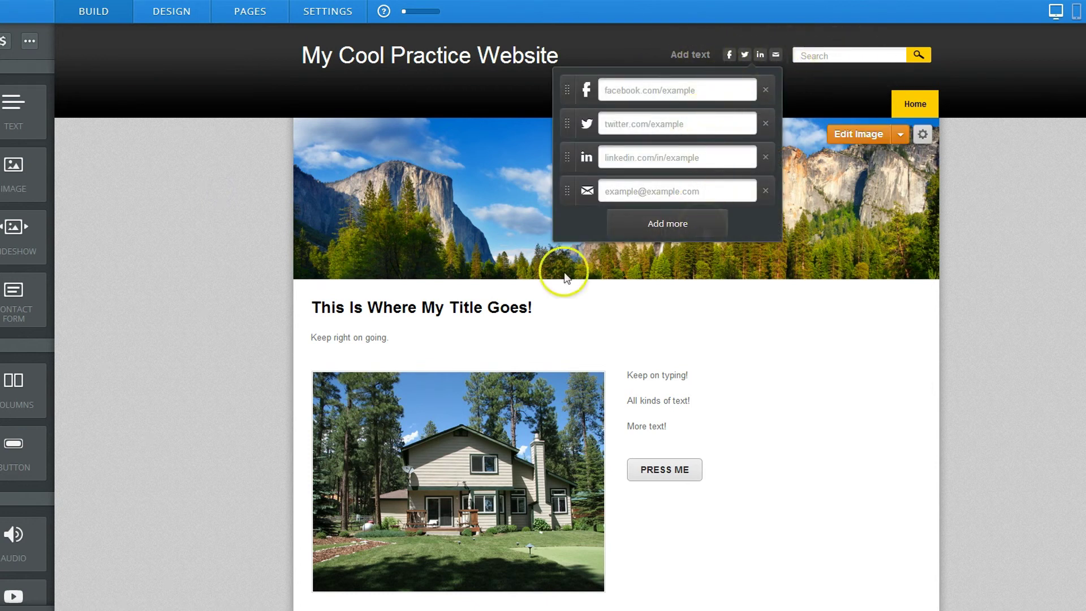
{"action": "left_click", "coordinate": [196, 260]}
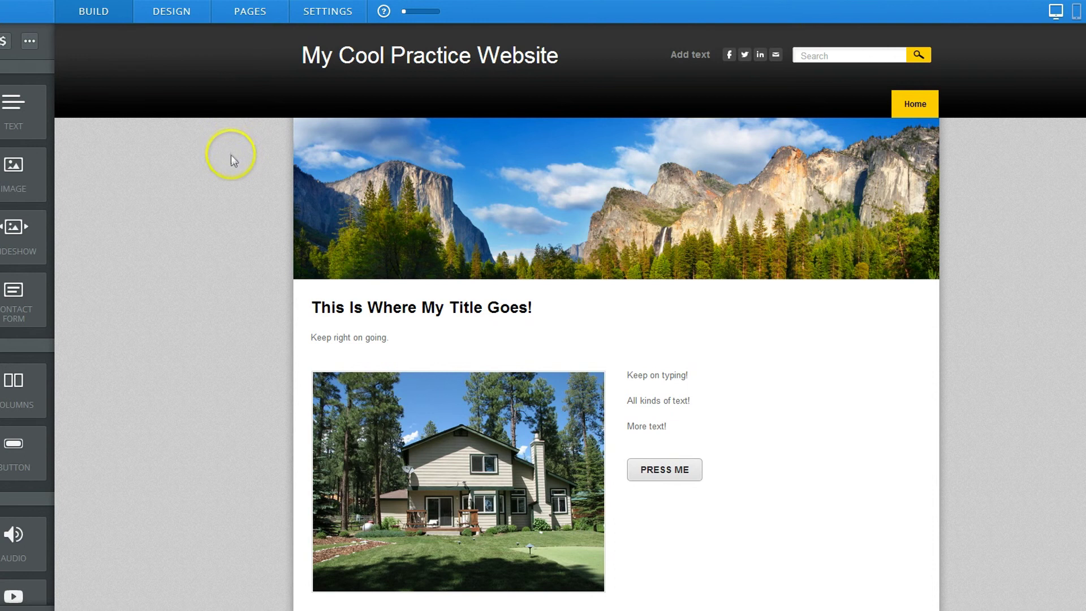
Add a new Standard Page with a Short Header layout and open it for editing.
{"action": "left_click", "coordinate": [246, 15]}
{"action": "left_click", "coordinate": [29, 52]}
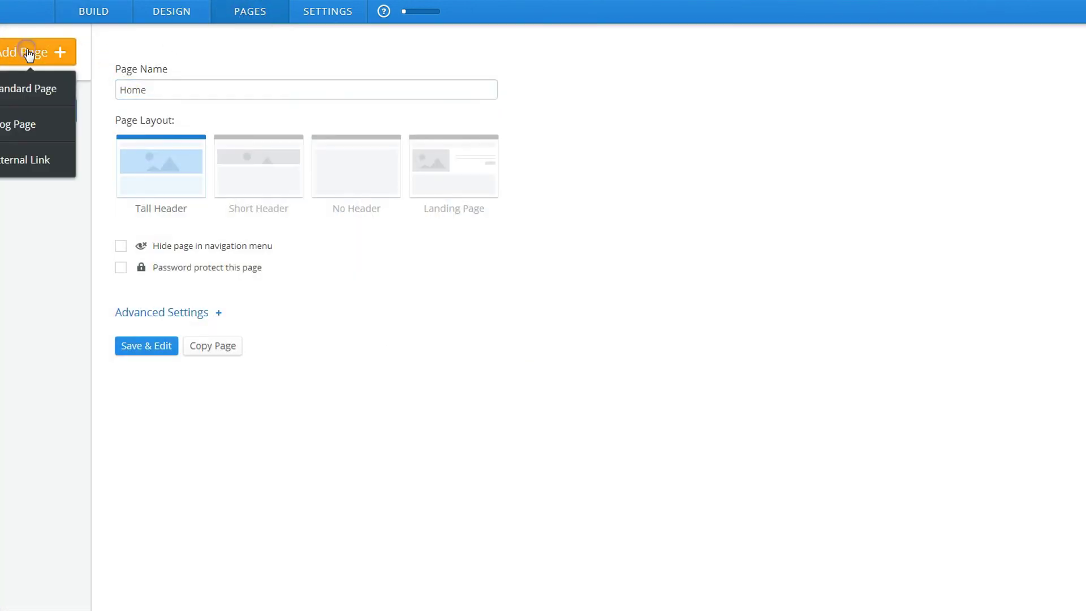
{"action": "left_click", "coordinate": [20, 89]}
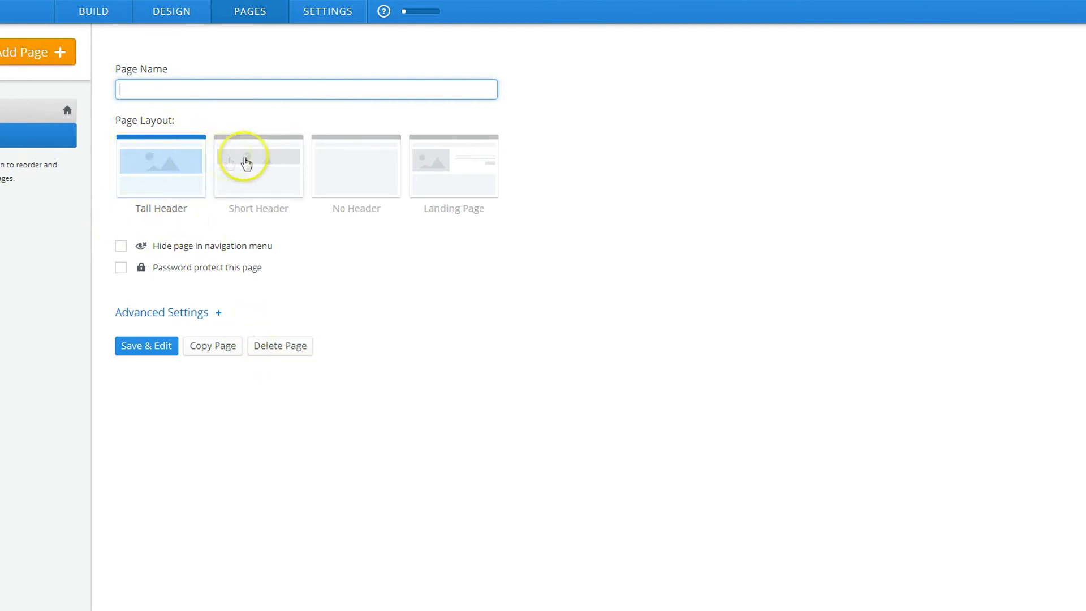
{"action": "left_click", "coordinate": [263, 163]}
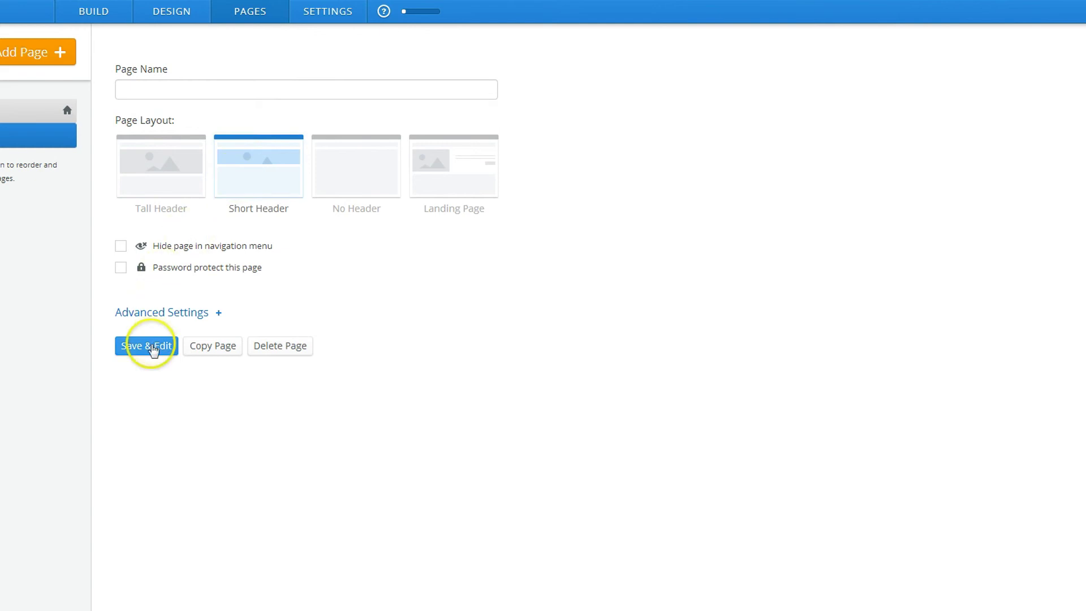
{"action": "left_click", "coordinate": [151, 348]}
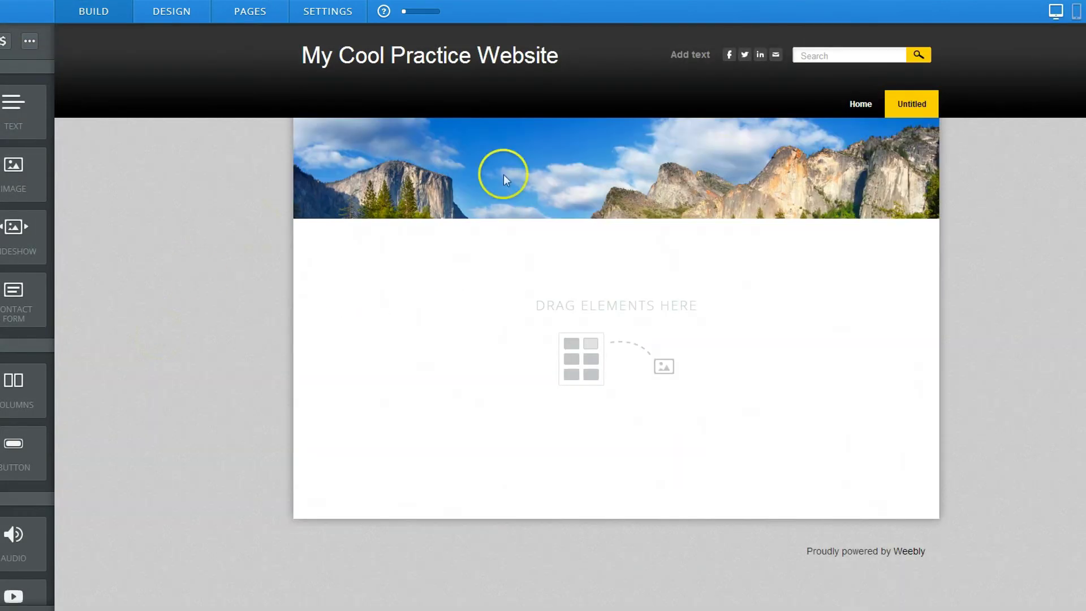
Rename the Untitled page to 'Other Page' and save it.
{"action": "left_click", "coordinate": [866, 106]}
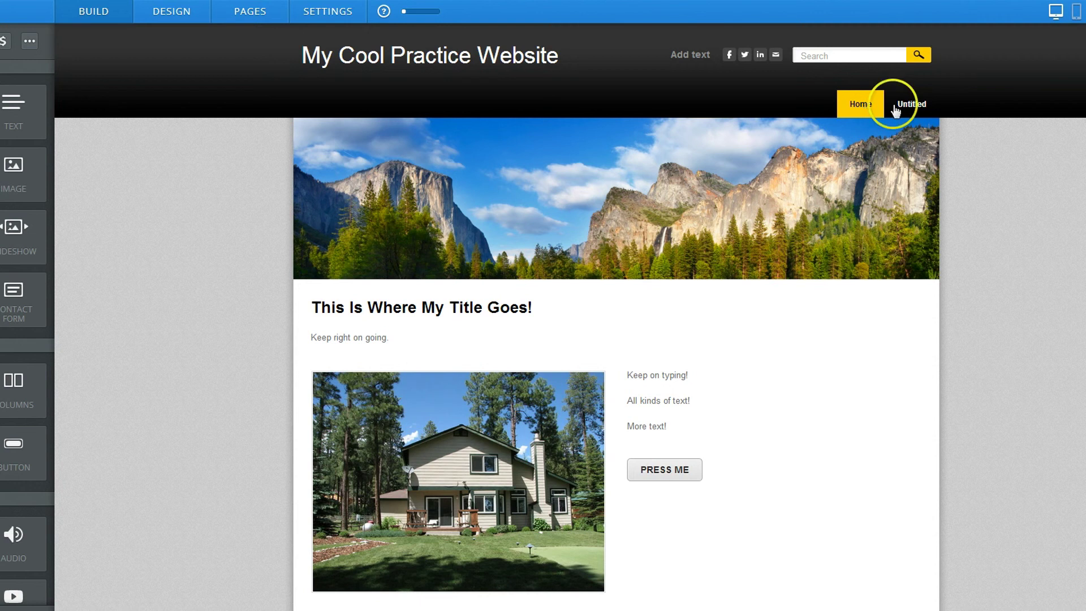
{"action": "left_click", "coordinate": [911, 107]}
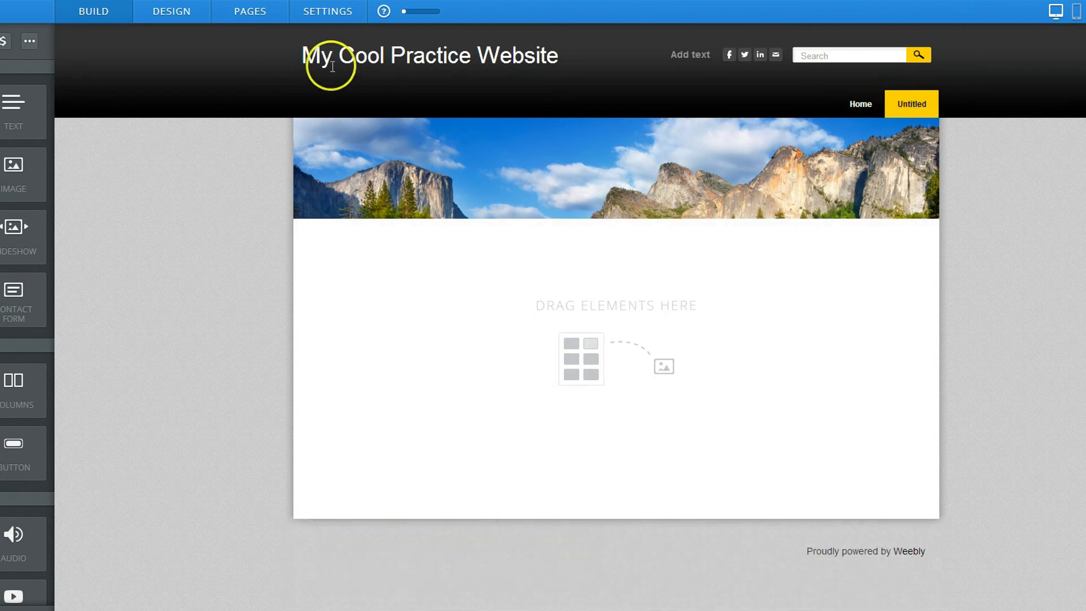
{"action": "left_click", "coordinate": [263, 23]}
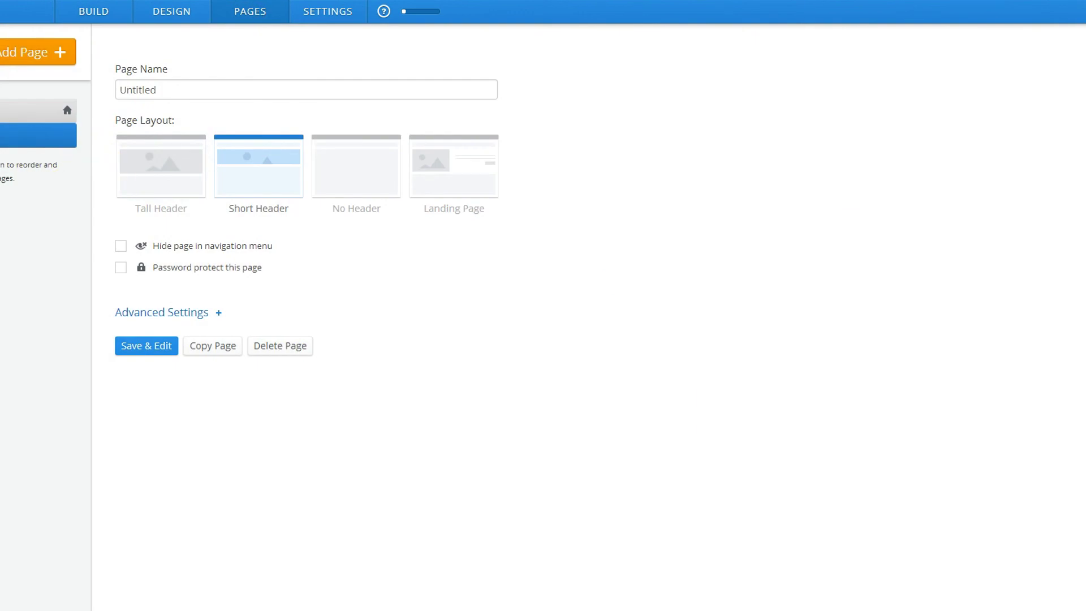
{"action": "left_click", "coordinate": [116, 90]}
{"action": "left_click_drag", "start_coordinate": [168, 89], "coordinate": [111, 87]}
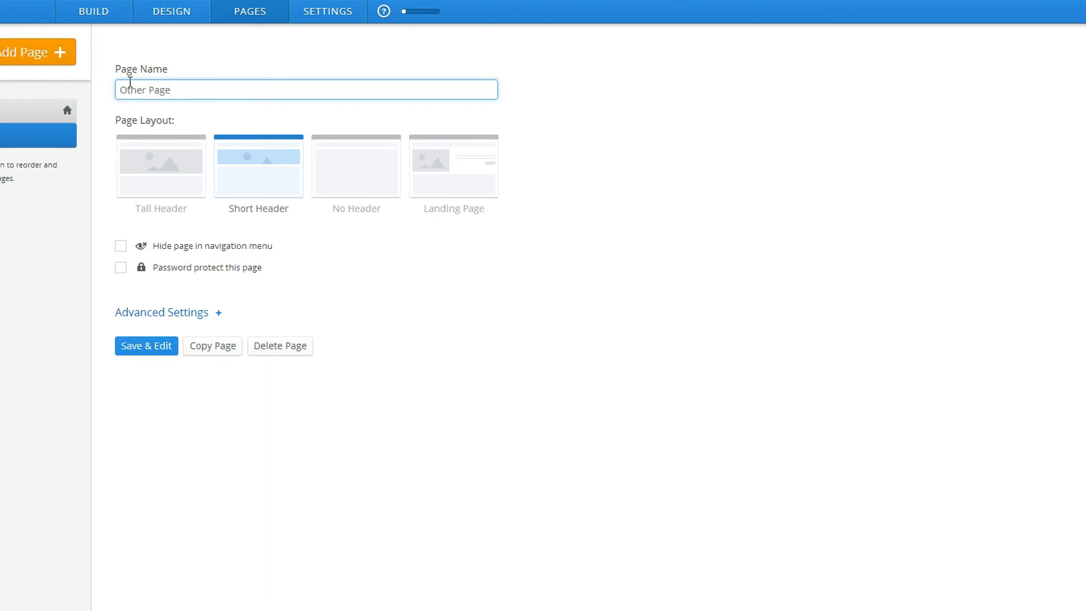
{"action": "left_click", "coordinate": [154, 348]}
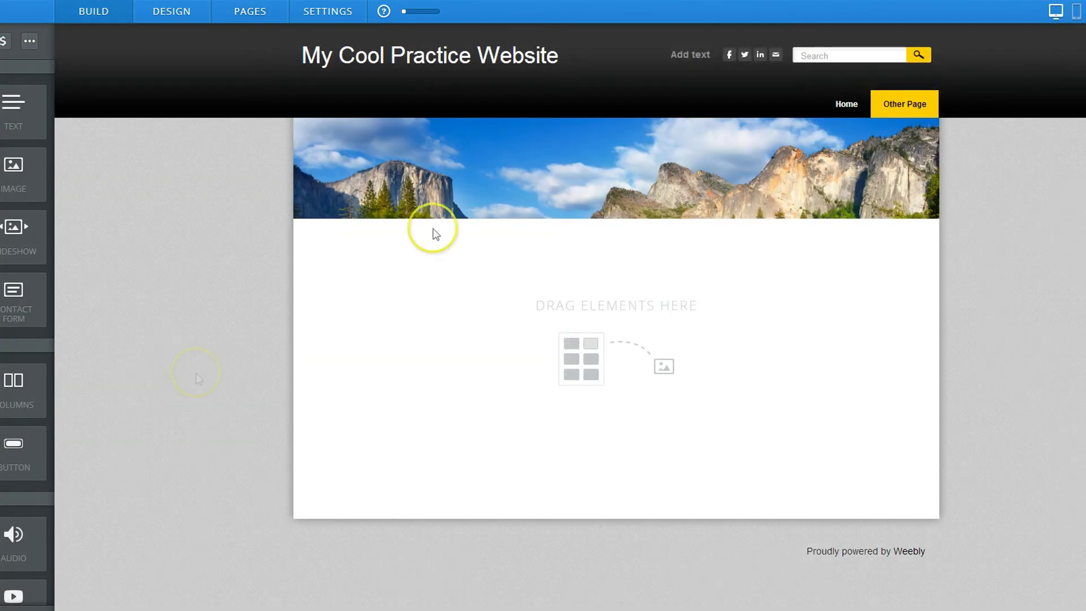
{"action": "mouse_move", "coordinate": [798, 139]}
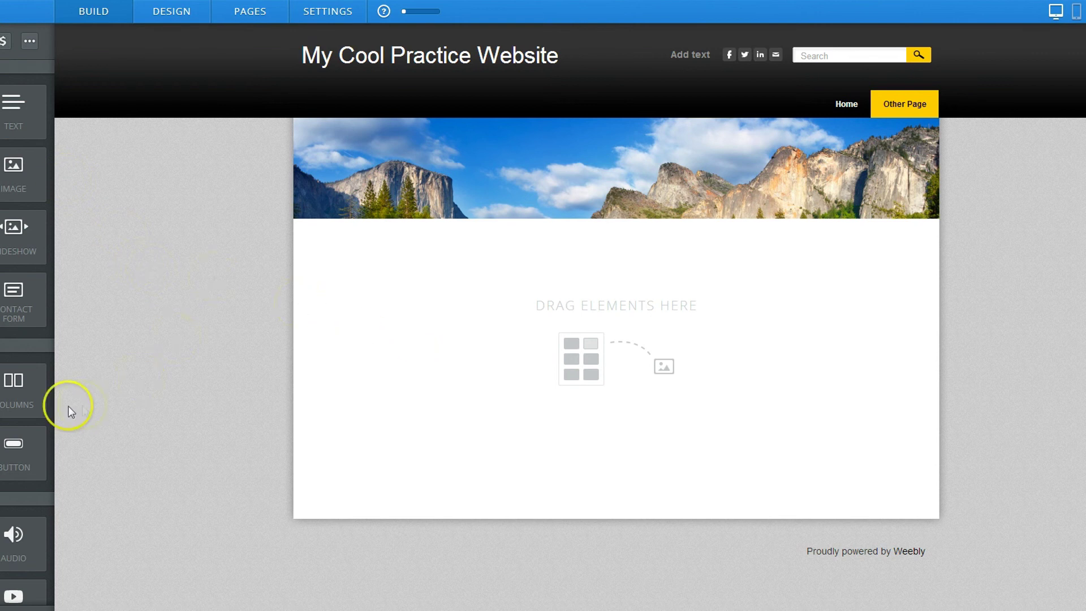
Add a three-column block holding a text block, an image and a text block.
{"action": "left_click_drag", "start_coordinate": [17, 391], "coordinate": [497, 305]}
{"action": "mouse_move", "coordinate": [489, 252]}
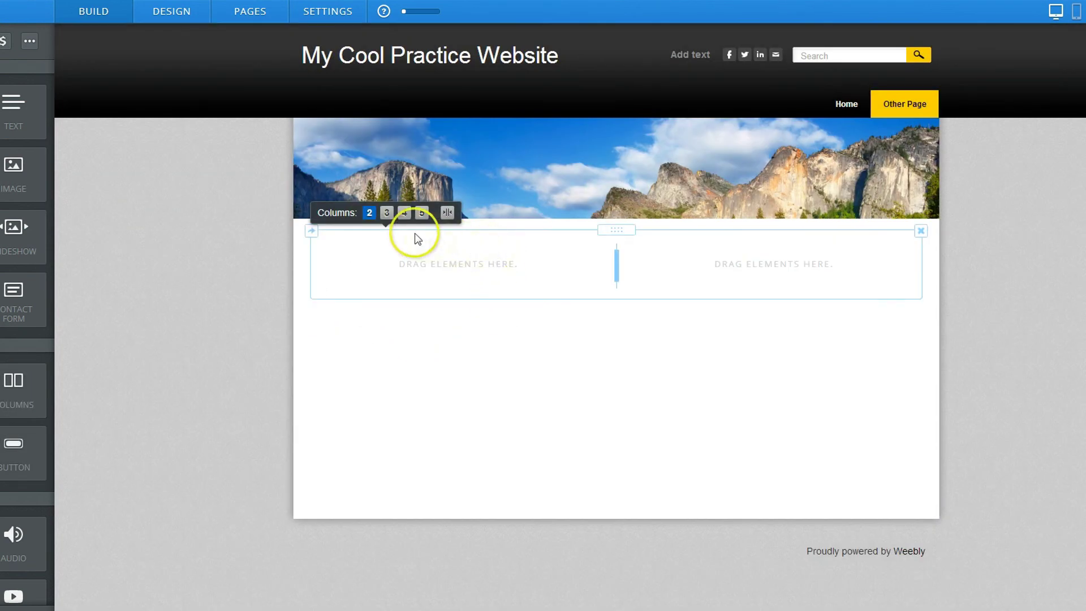
{"action": "left_click", "coordinate": [386, 213]}
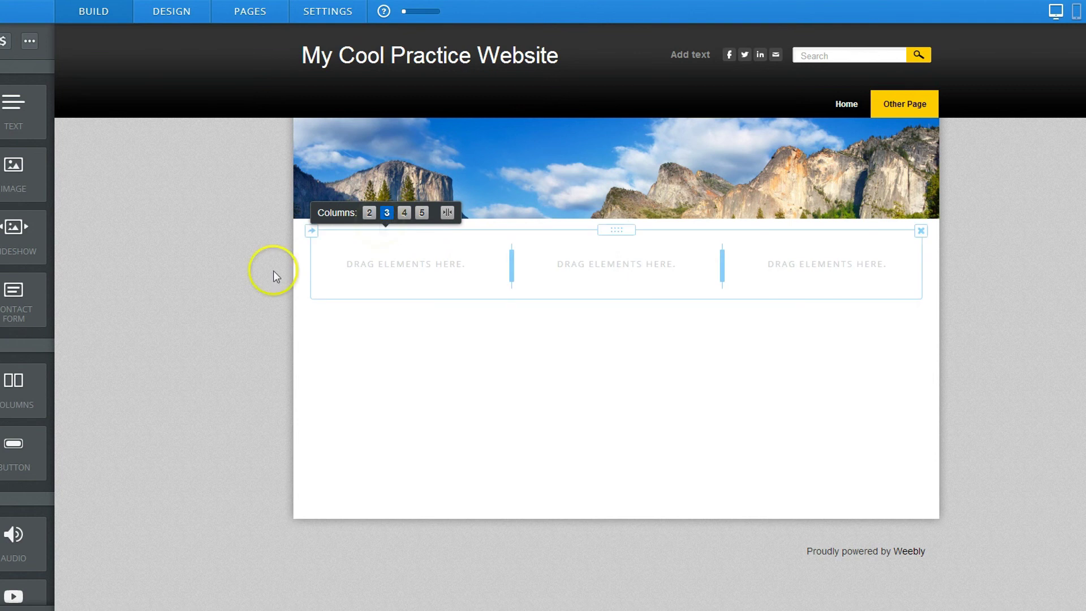
{"action": "left_click_drag", "start_coordinate": [12, 109], "coordinate": [425, 275]}
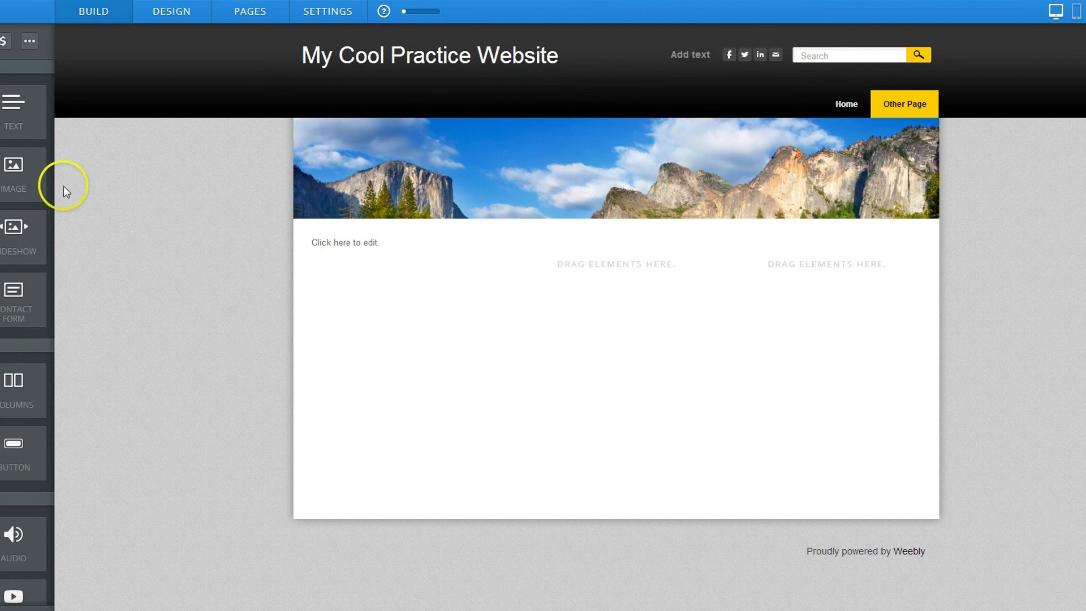
{"action": "left_click_drag", "start_coordinate": [19, 177], "coordinate": [597, 277]}
{"action": "left_click_drag", "start_coordinate": [8, 113], "coordinate": [796, 306]}
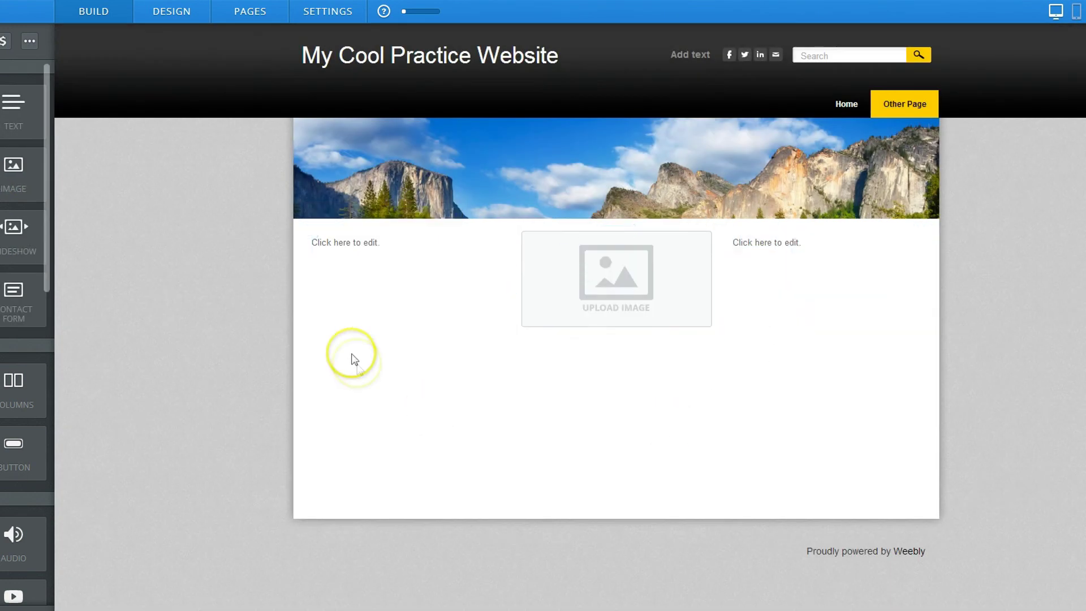
Check each column's text and image slot, leaving the image empty, then deselect the columns.
{"action": "left_click", "coordinate": [354, 241]}
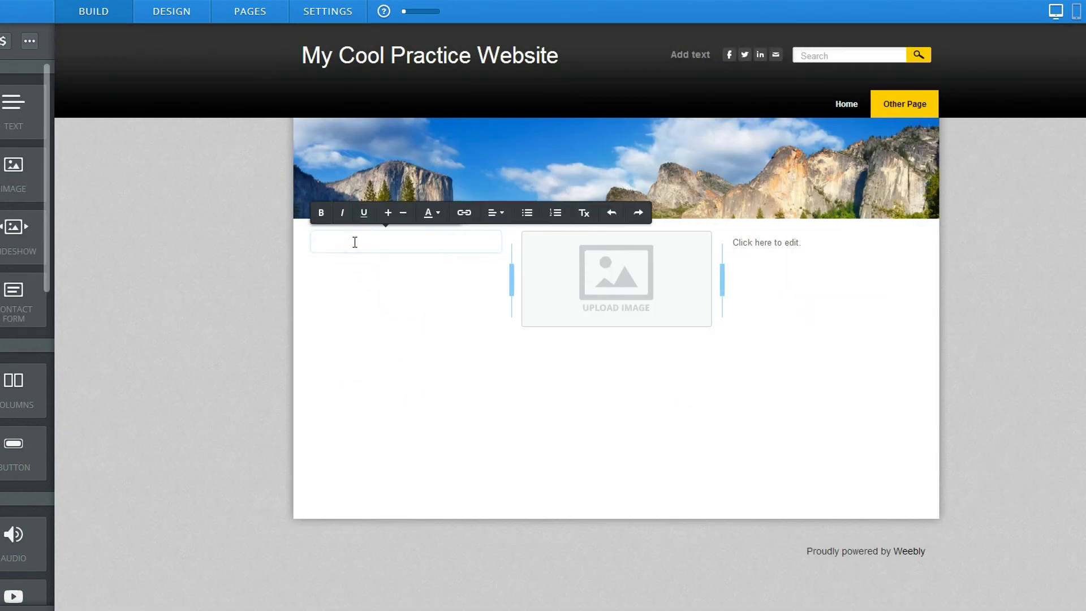
{"action": "left_click", "coordinate": [623, 281]}
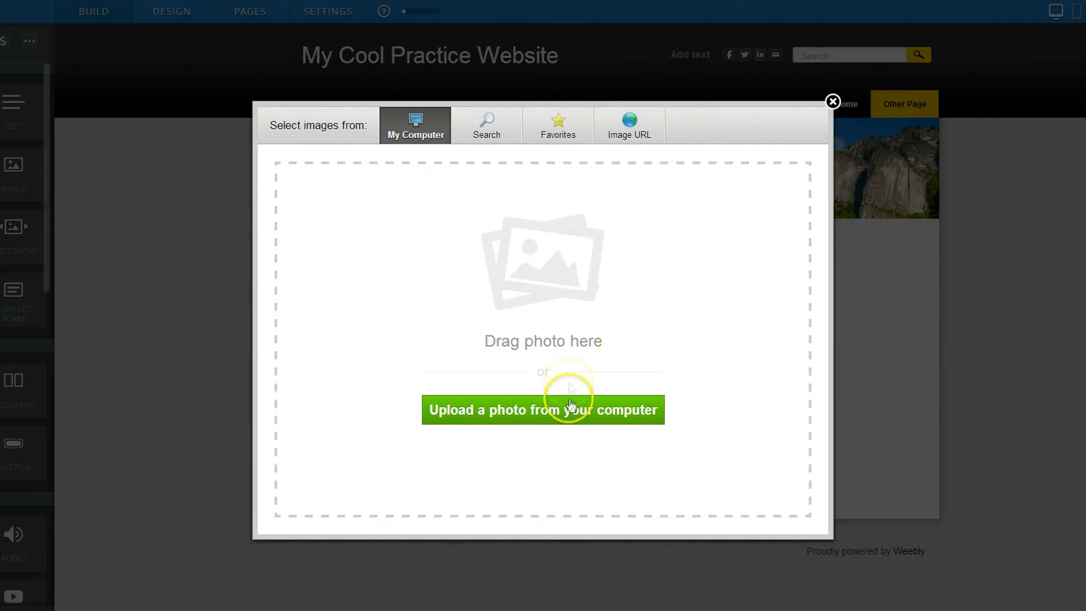
{"action": "left_click", "coordinate": [833, 101]}
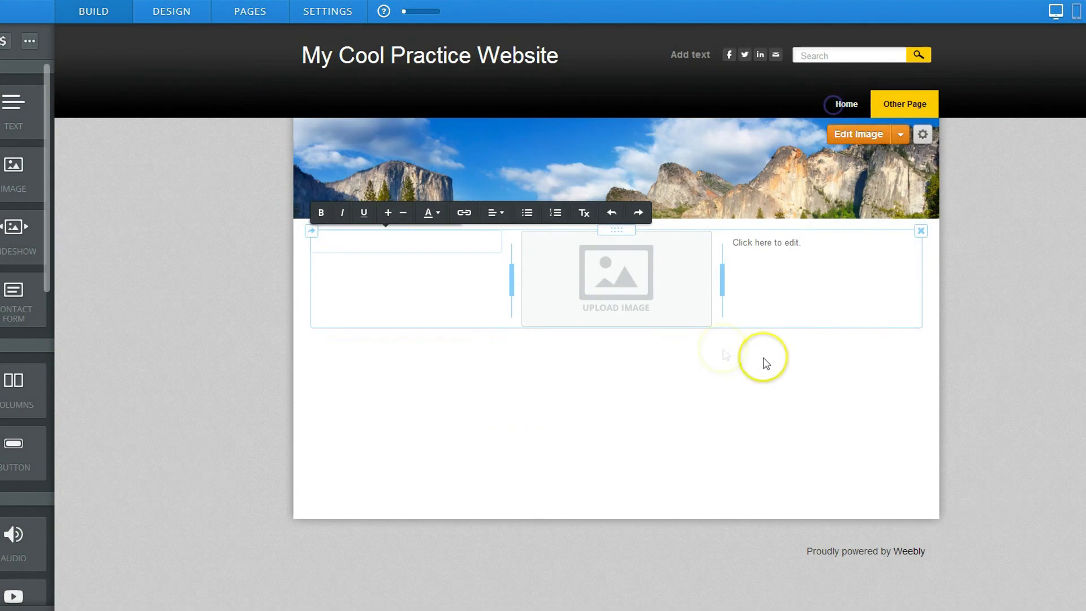
{"action": "left_click", "coordinate": [800, 250]}
{"action": "left_click", "coordinate": [620, 375]}
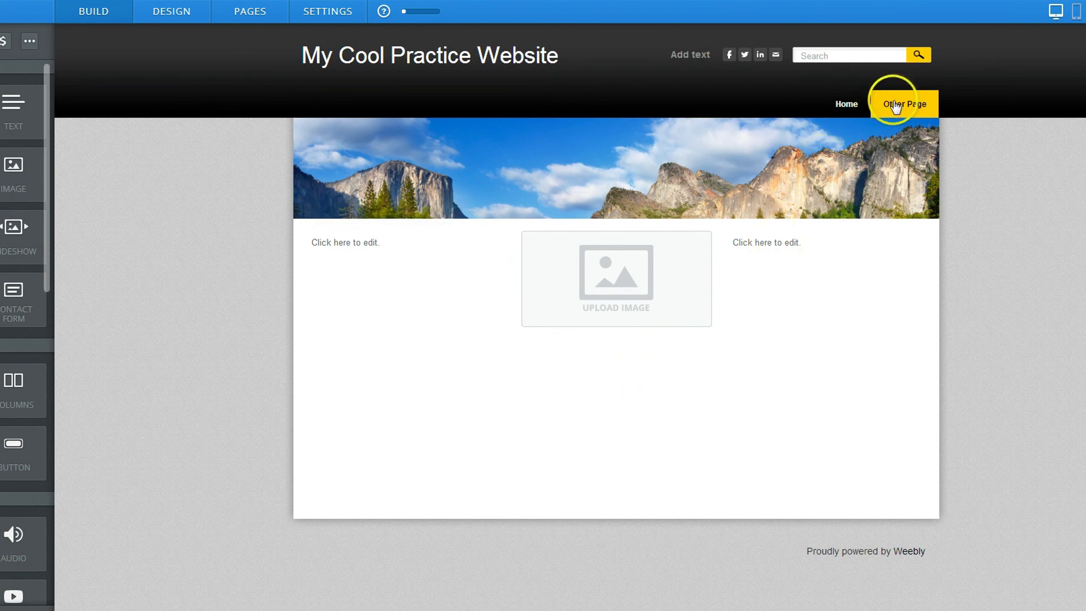
Publish the site from the Home page on the mypracticewebsite2.weebly.com subdomain.
{"action": "left_click", "coordinate": [848, 105]}
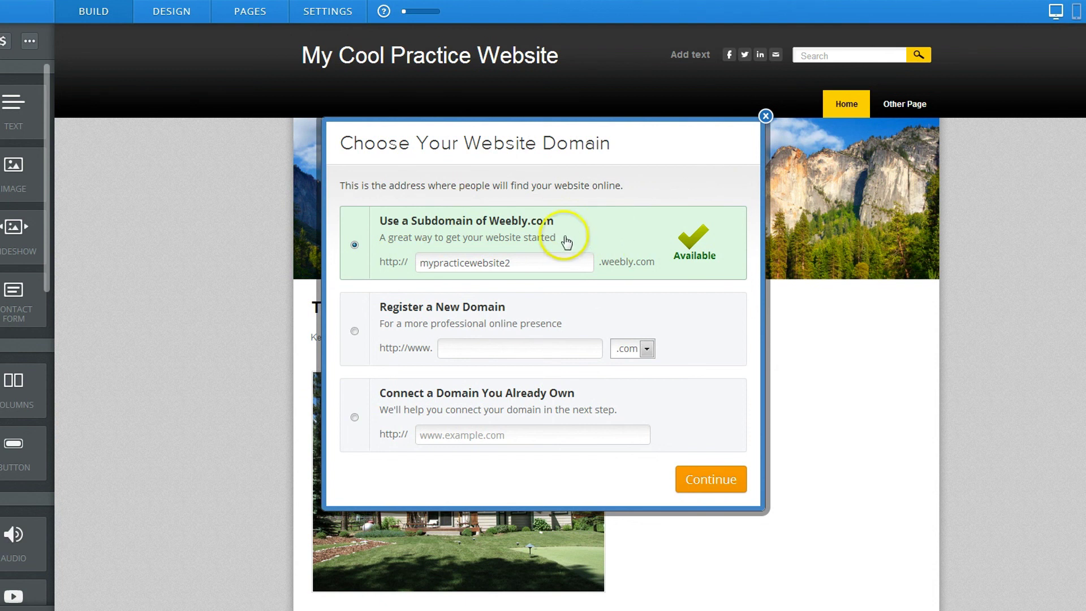
{"action": "left_click", "coordinate": [710, 479]}
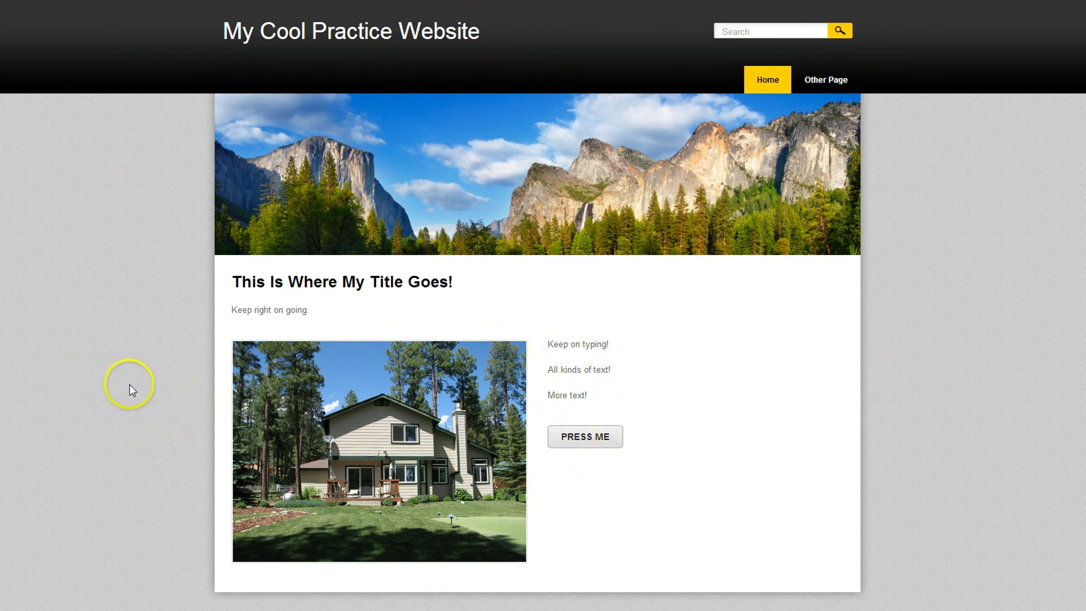
View the live Other Page and Home page, then return to Weebly's homepage.
{"action": "left_click", "coordinate": [833, 80]}
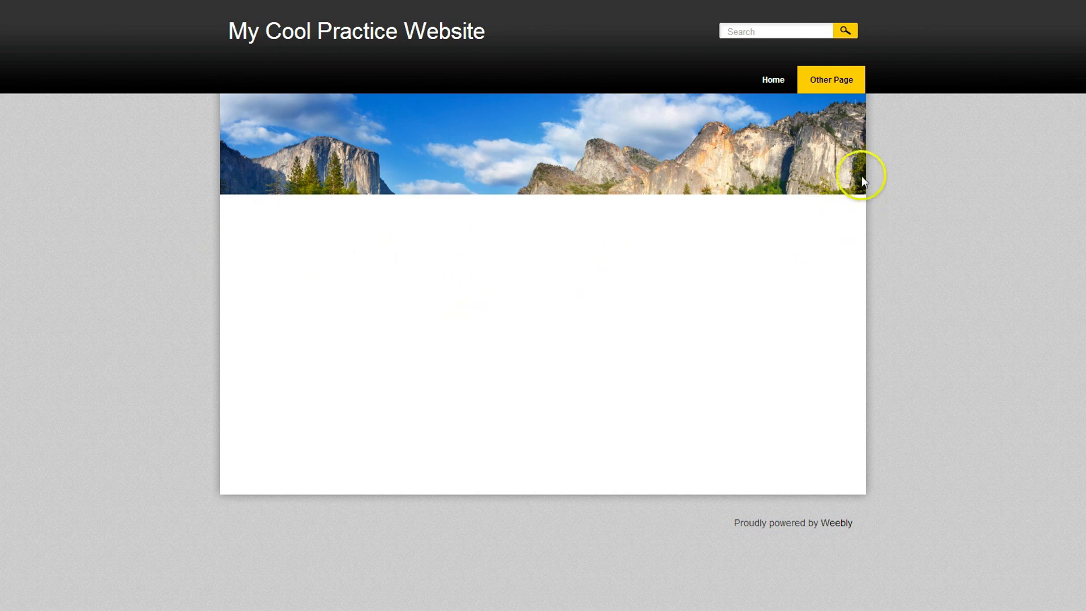
{"action": "left_click", "coordinate": [773, 80]}
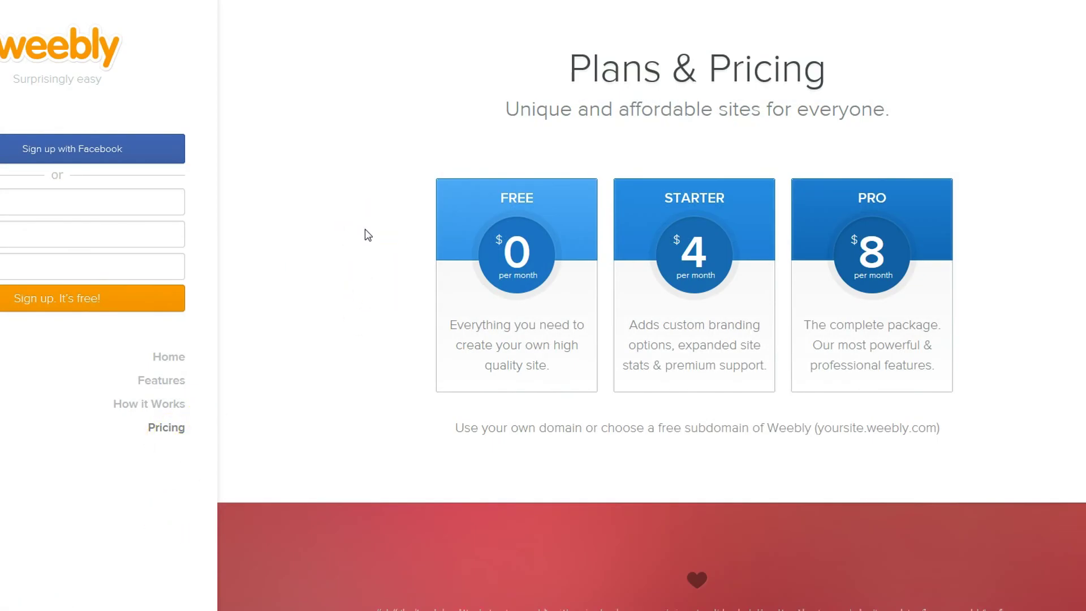
{"action": "left_click", "coordinate": [169, 361]}
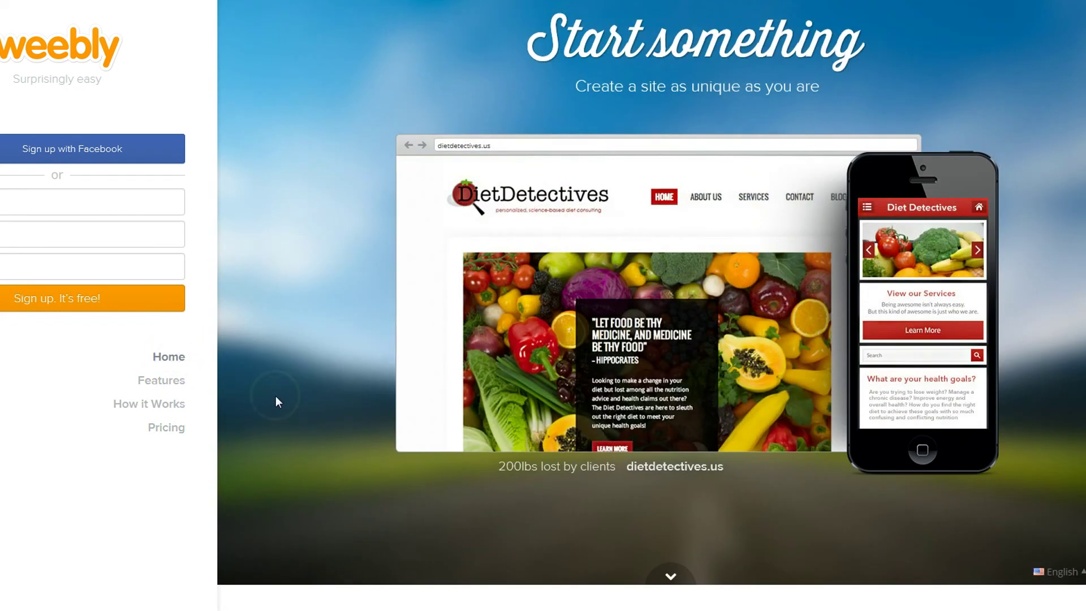